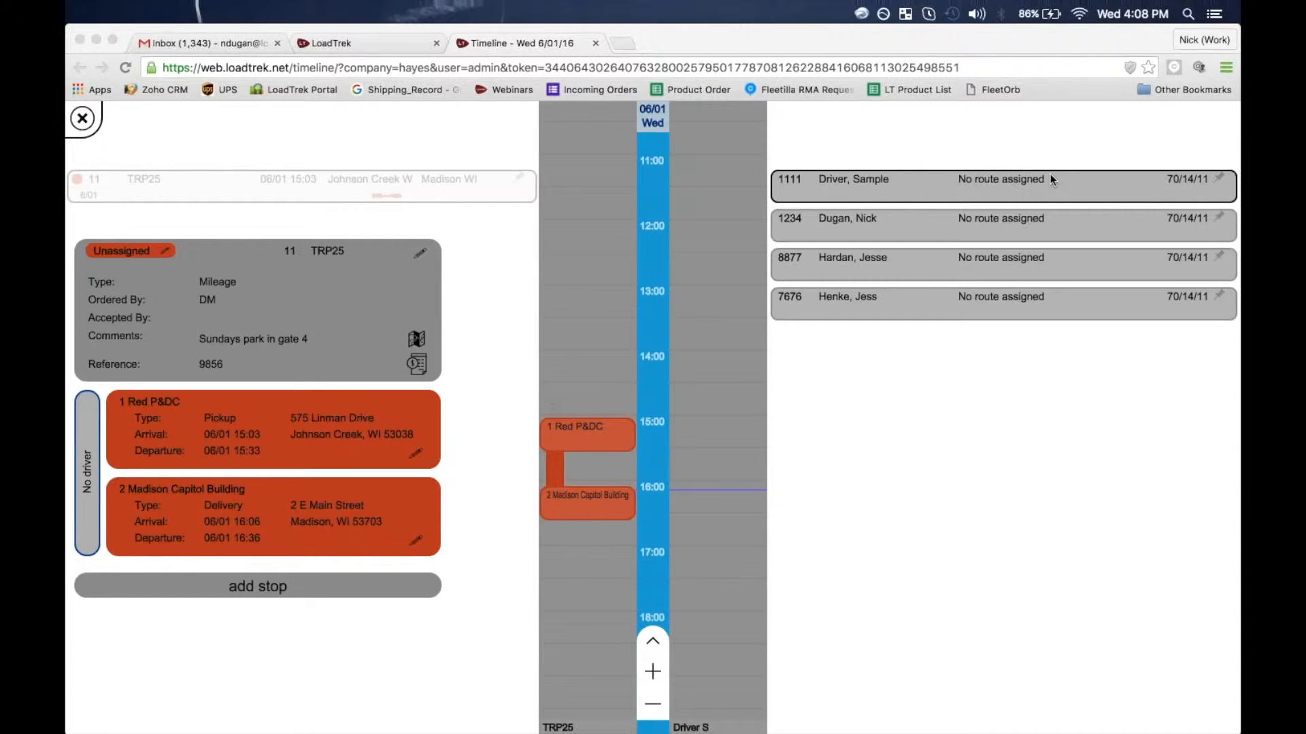
- Close and reopen order TRP25's details and stops
left_click(1214, 14)
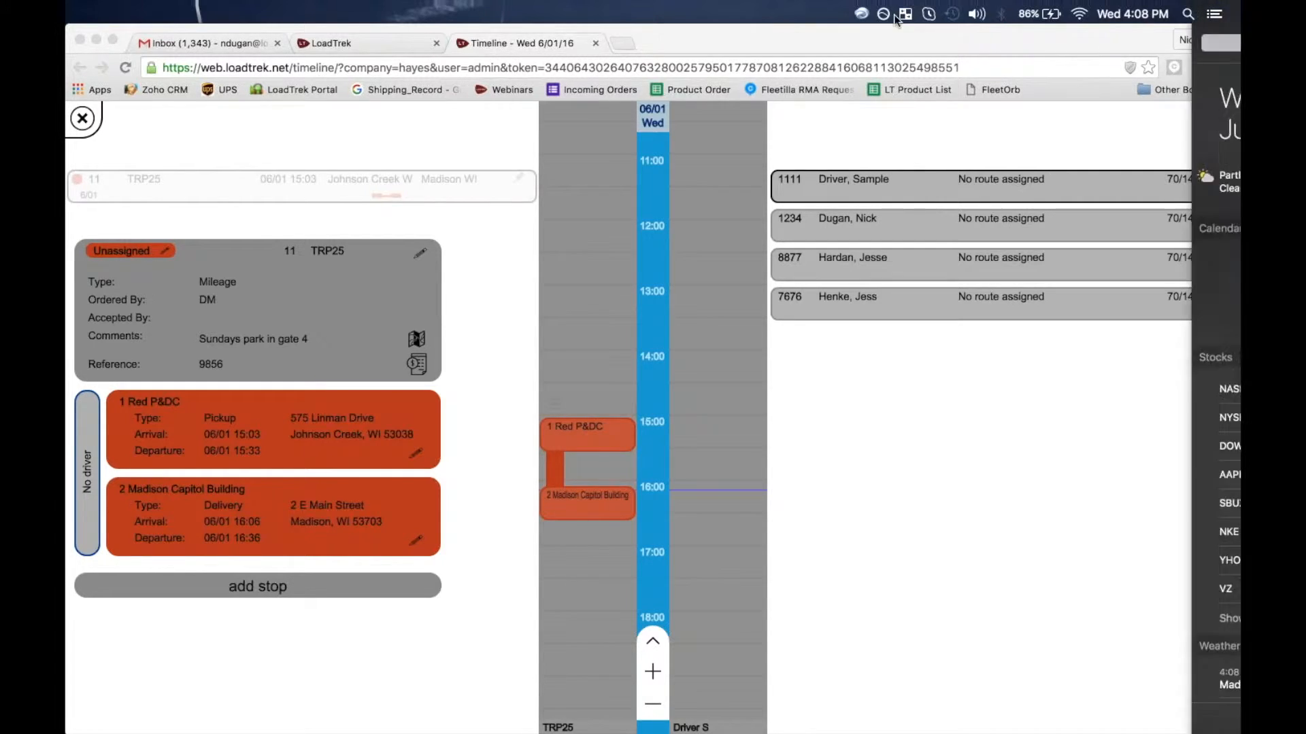
left_click(957, 62)
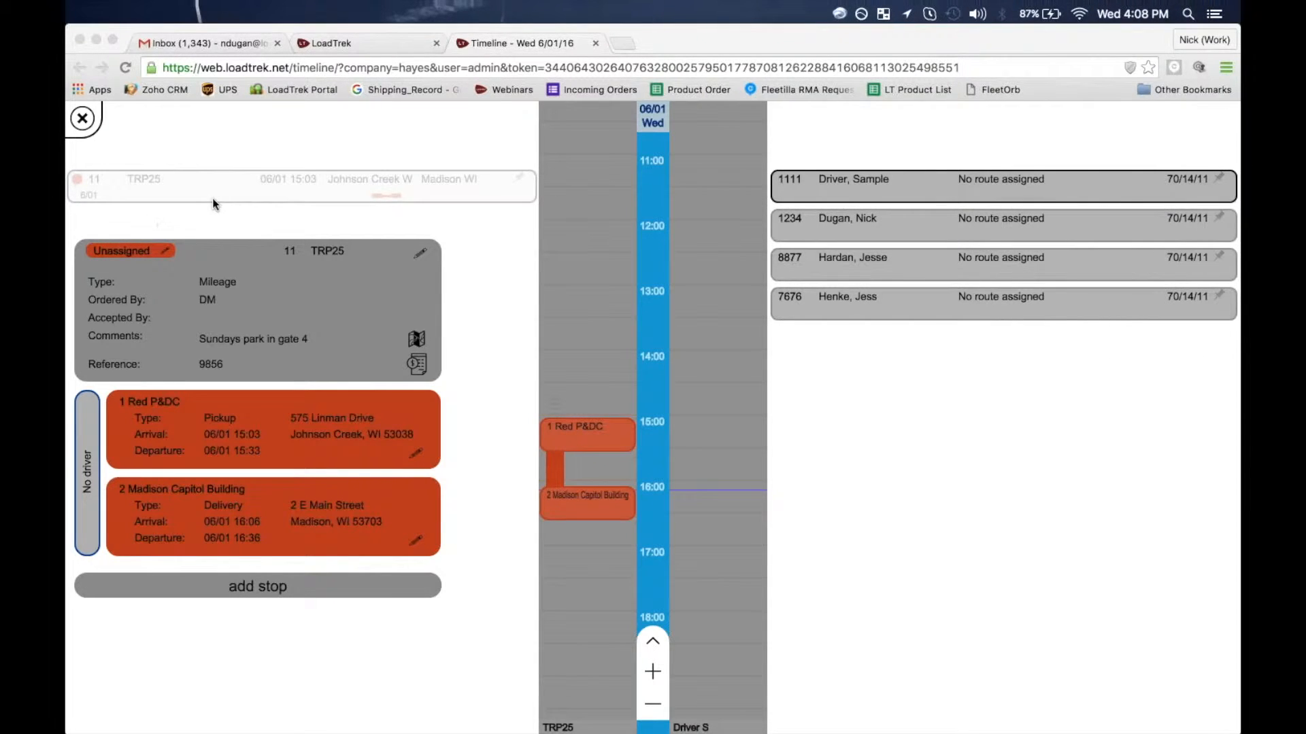
left_click(234, 181)
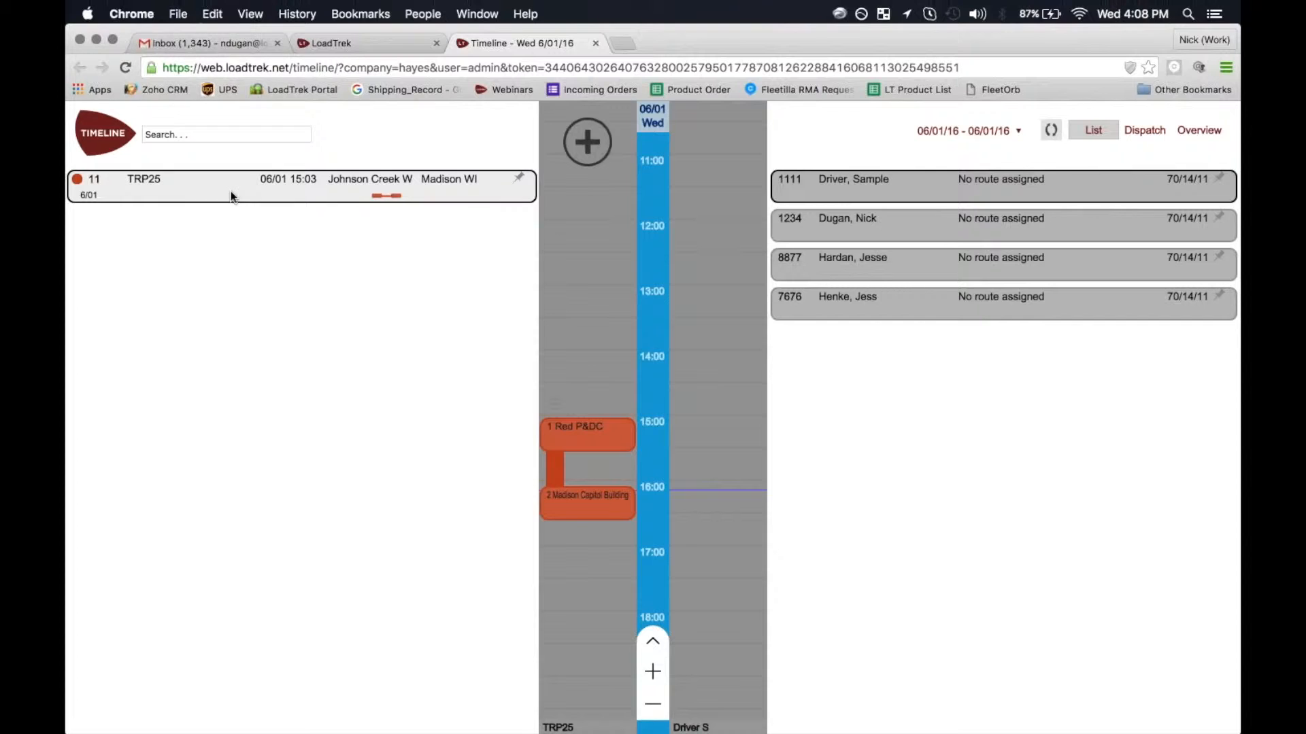
left_click(196, 190)
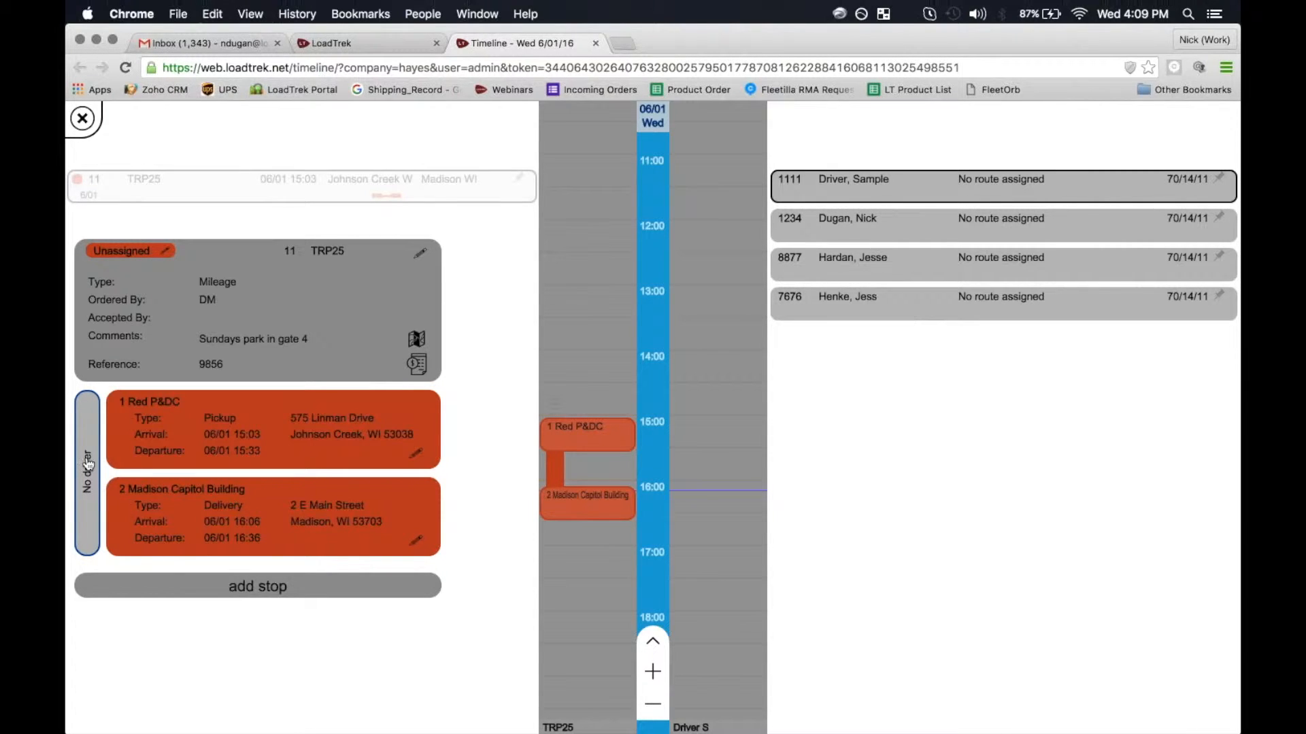
- Open Select Driver for TRP25, browse the driver list, and open the current driver's record
left_click(91, 431)
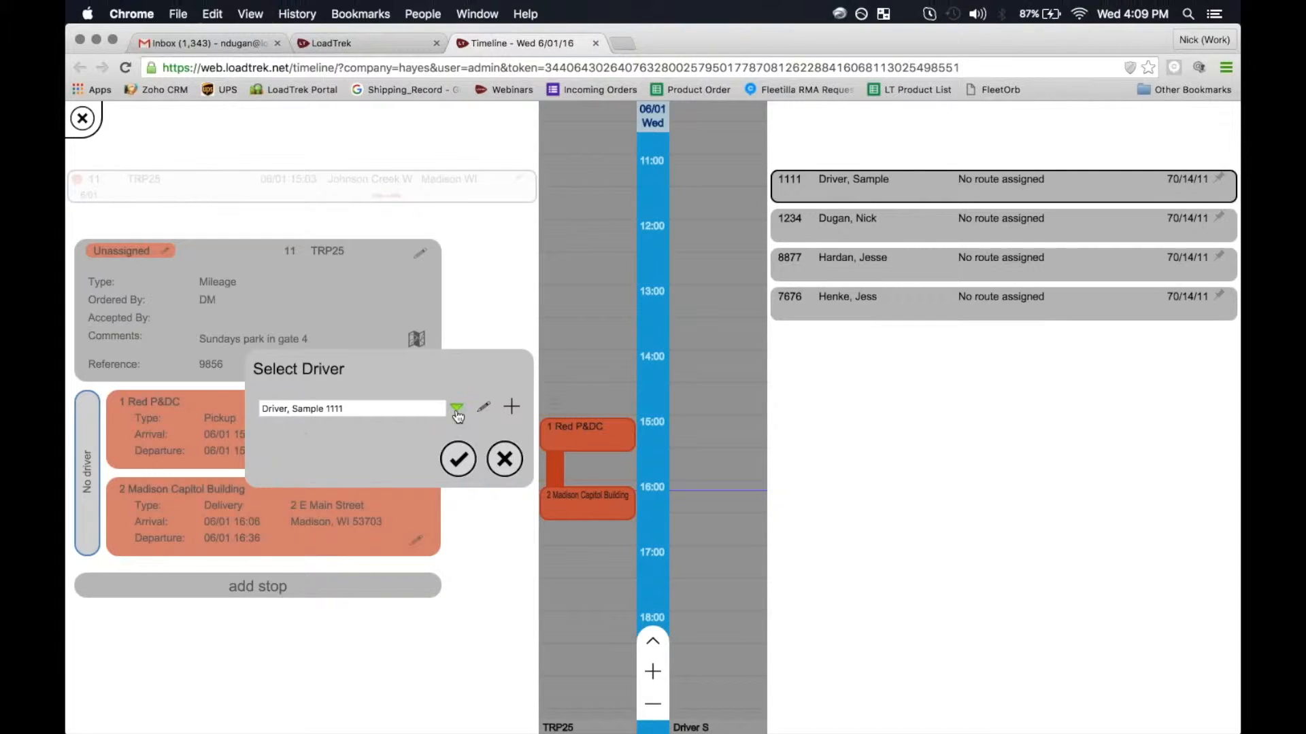
left_click(307, 408)
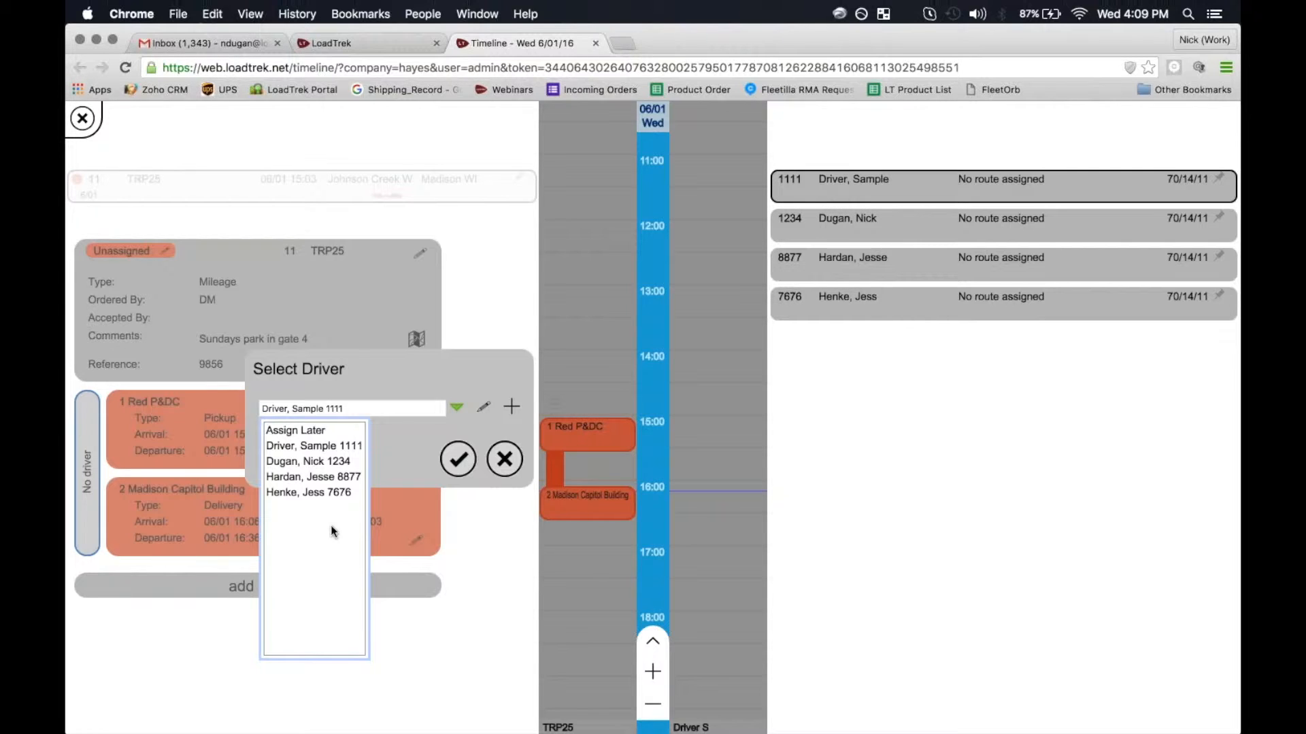
left_click(455, 381)
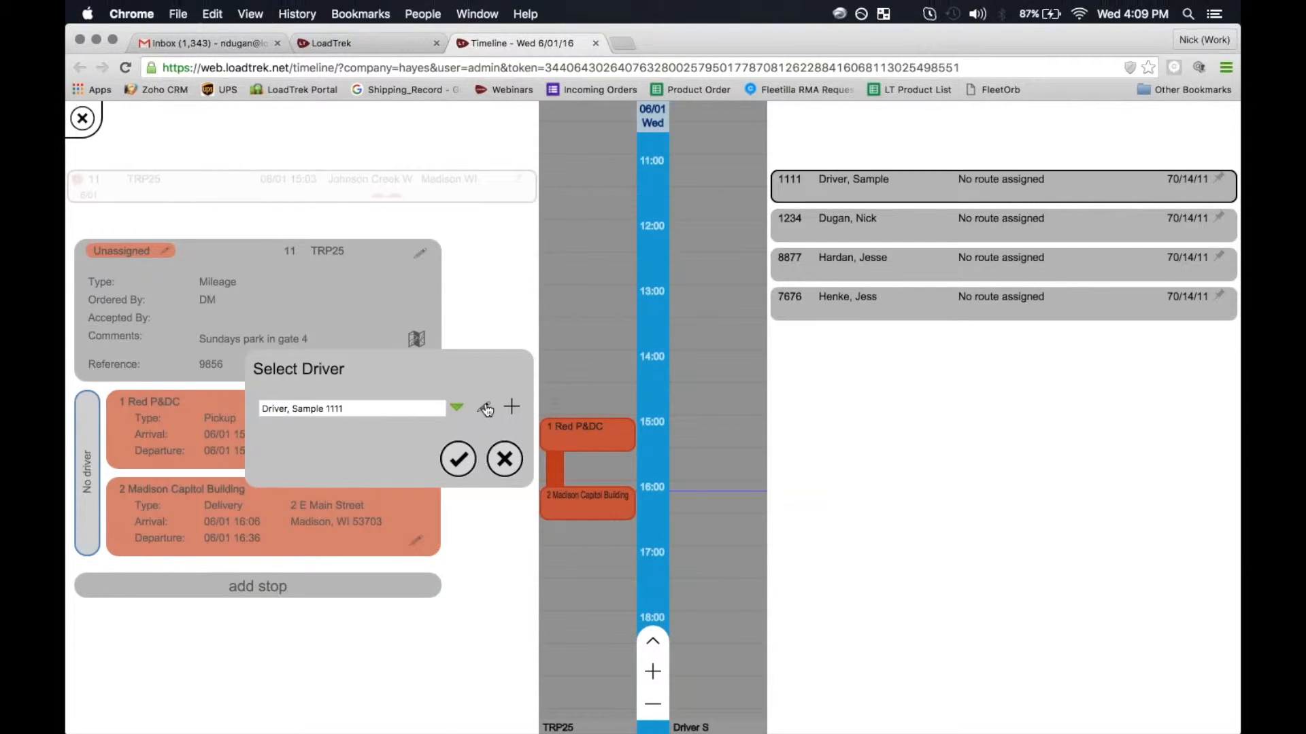
left_click(457, 408)
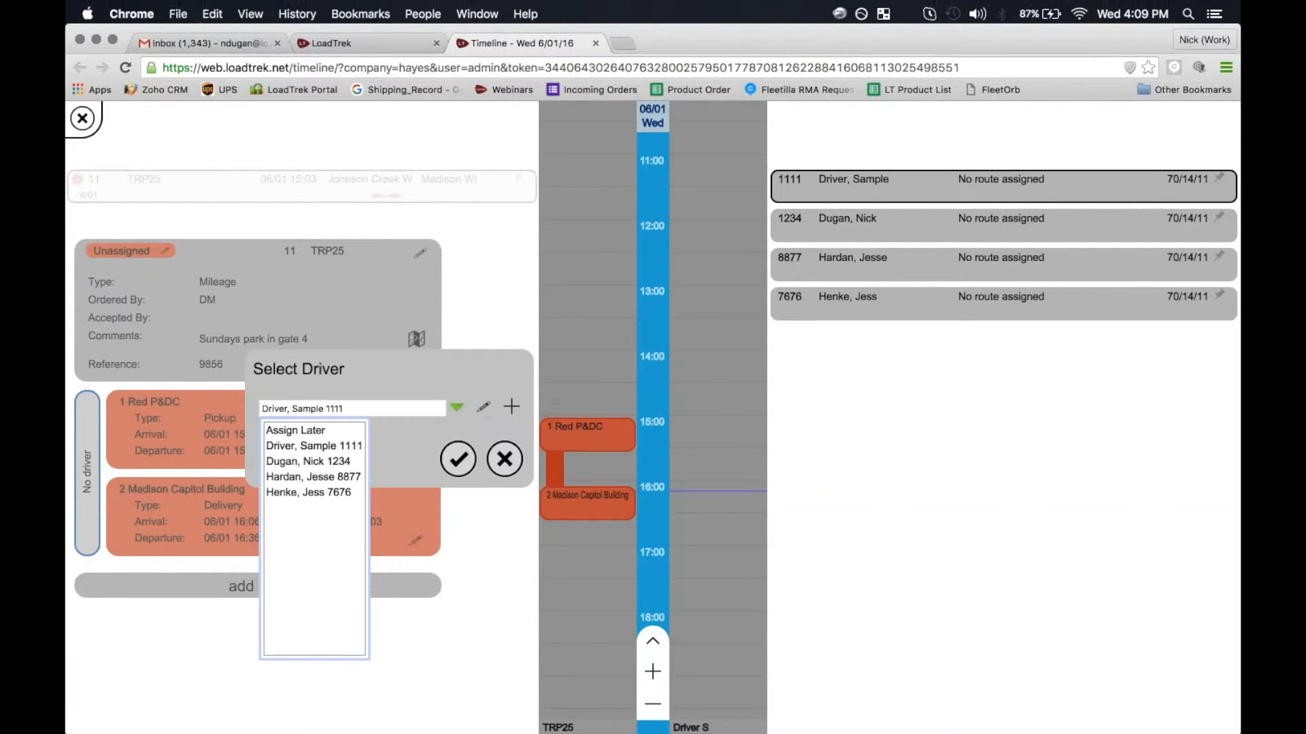
left_click(325, 450)
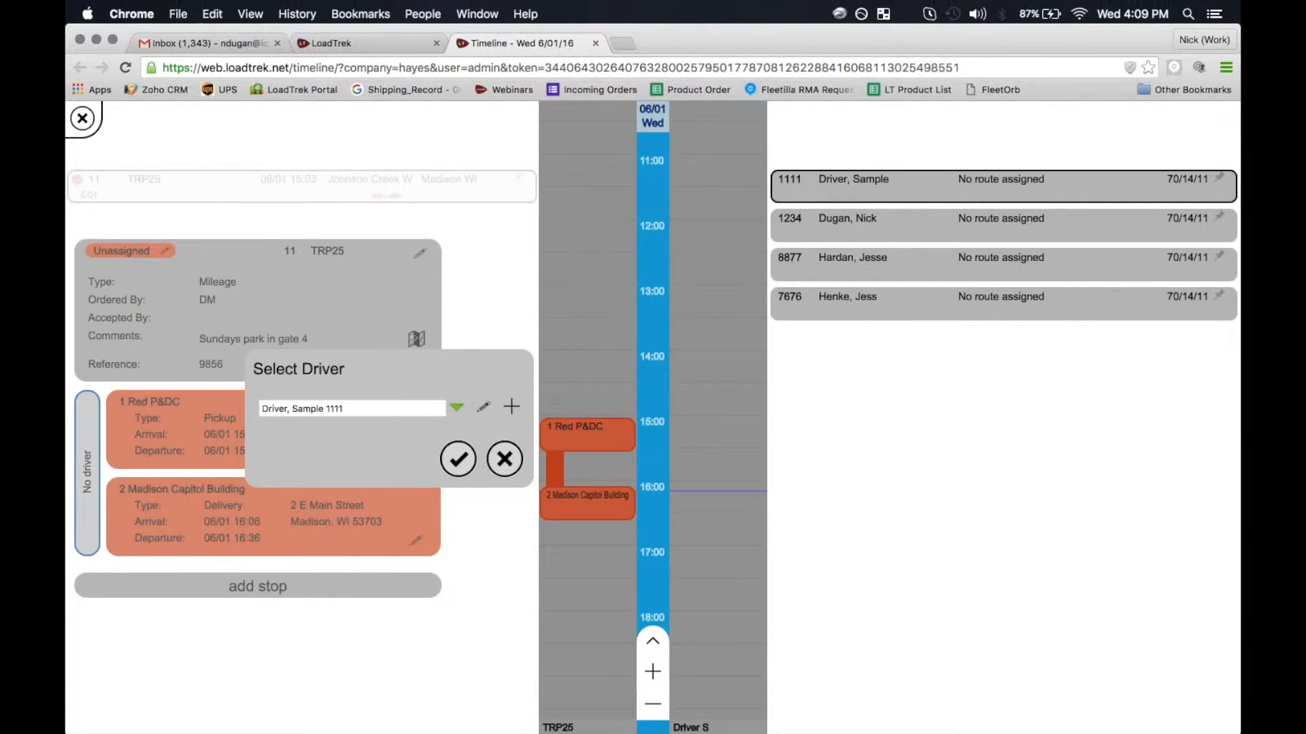
left_click(483, 406)
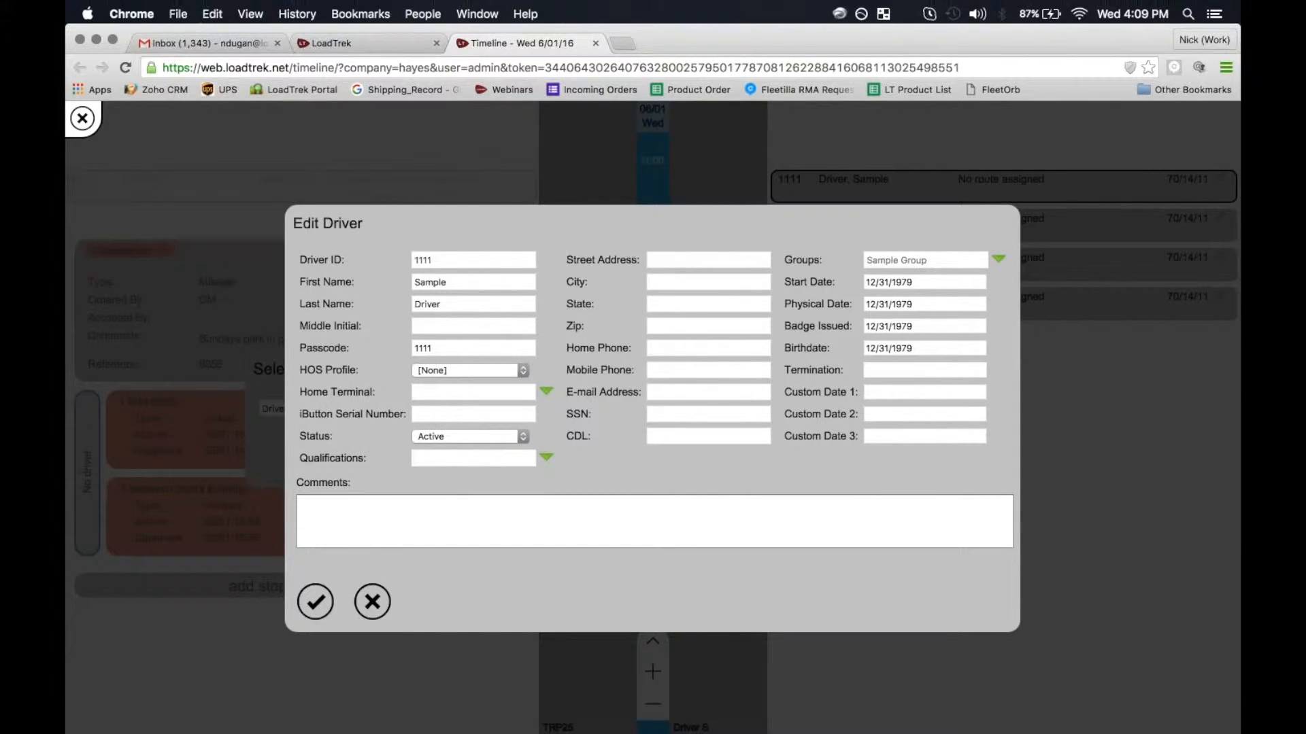
- Cancel the driver edit, start a new driver with ID 8674 and a first name, then discard it
left_click(372, 602)
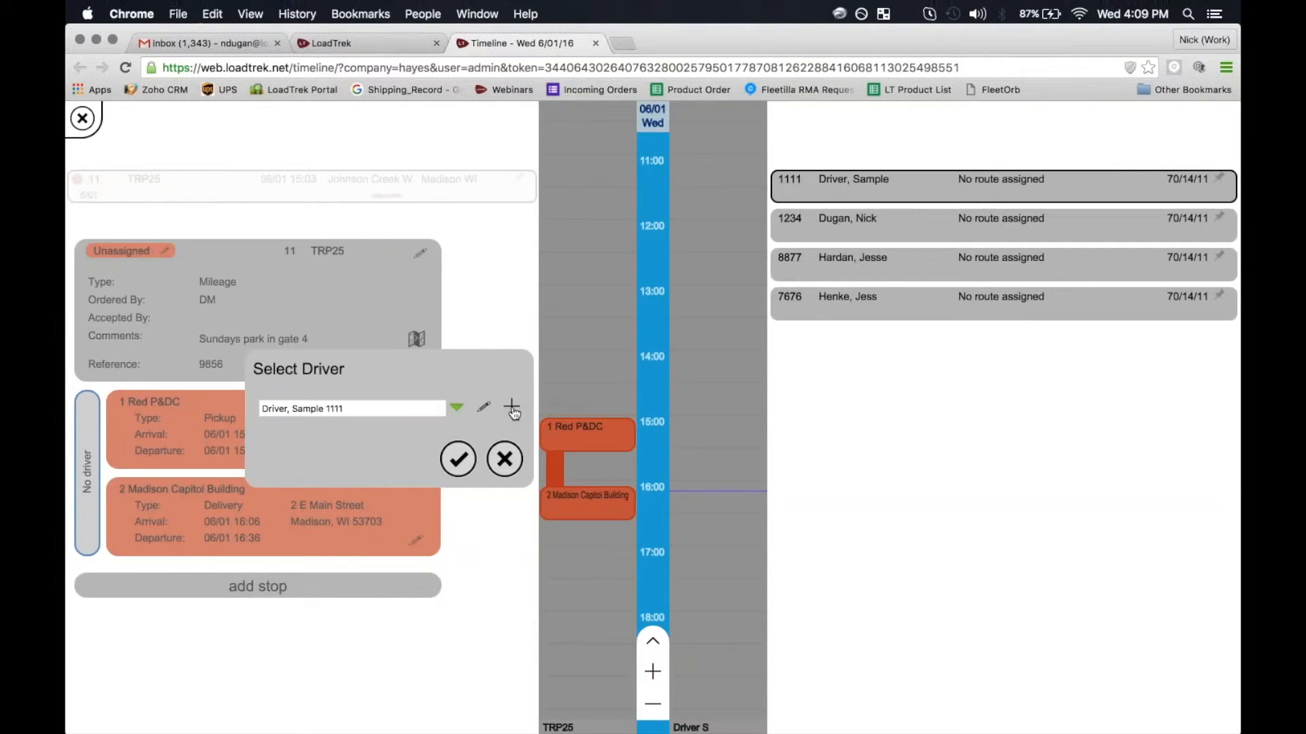
left_click(512, 409)
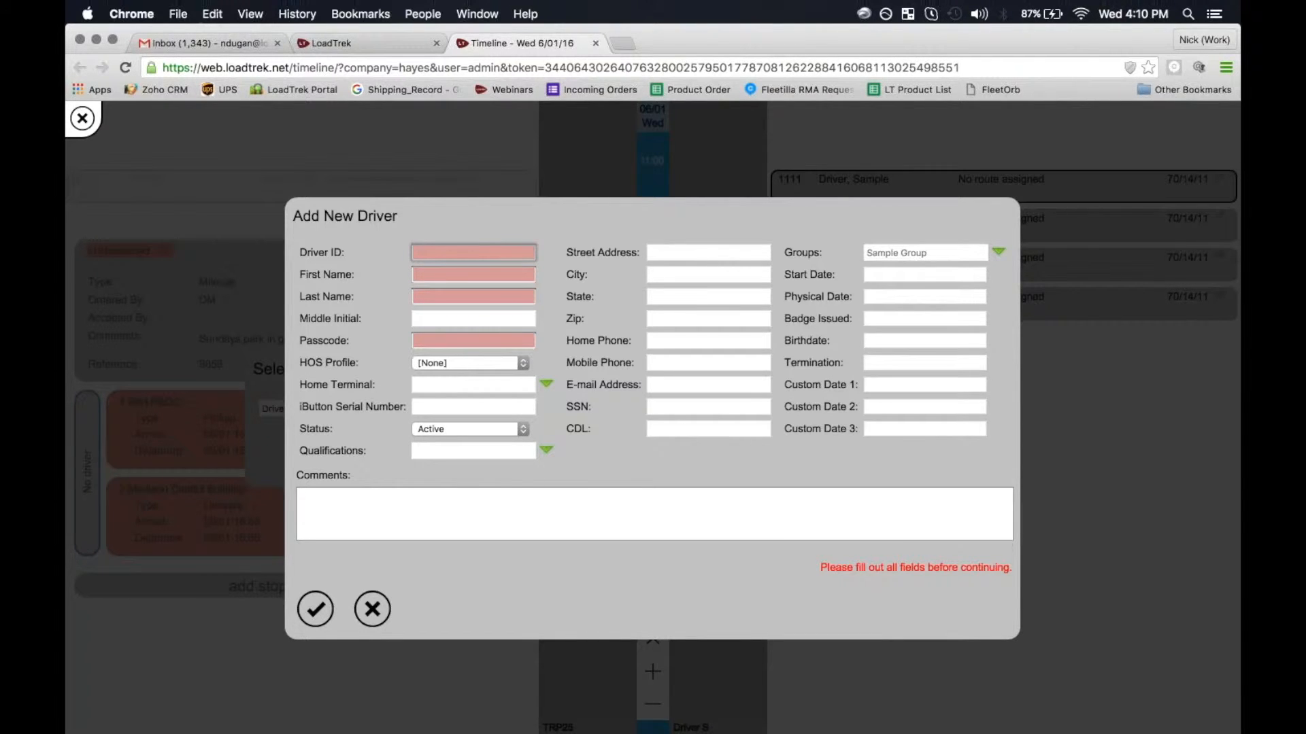
type("0867")
key("BackSpace")
key("BackSpace")
key("BackSpace")
key("BackSpace")
type("8674")
key("Tab")
type("Zoey")
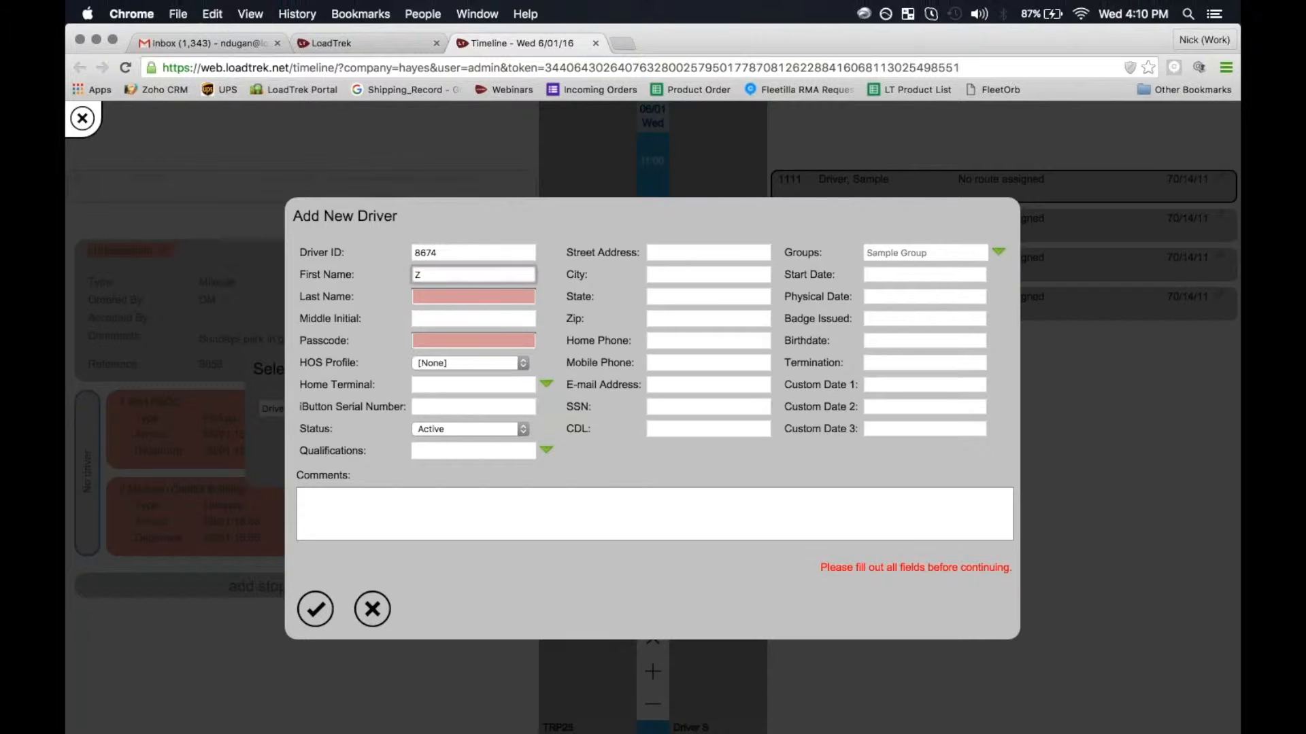
key("Escape")
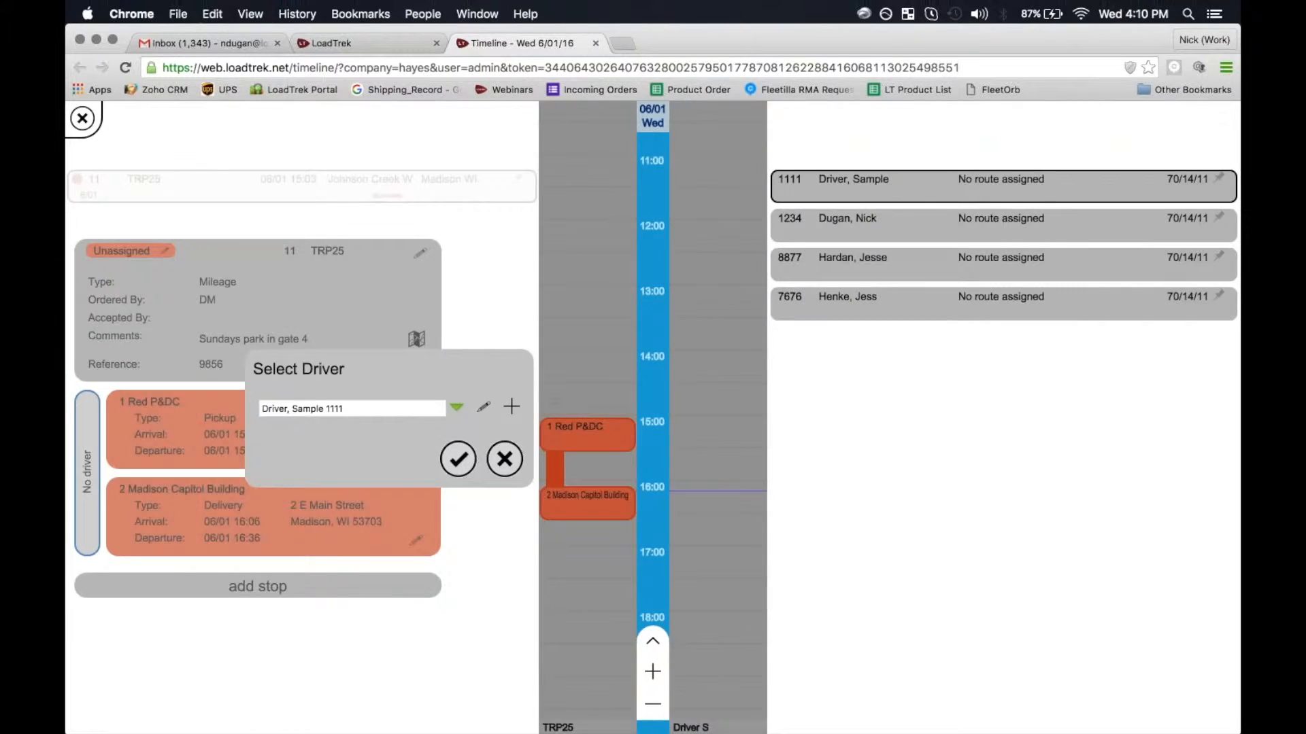
- Reopen and cancel the existing driver's record, then start a fresh Add New Driver form at the ID field
left_click(484, 407)
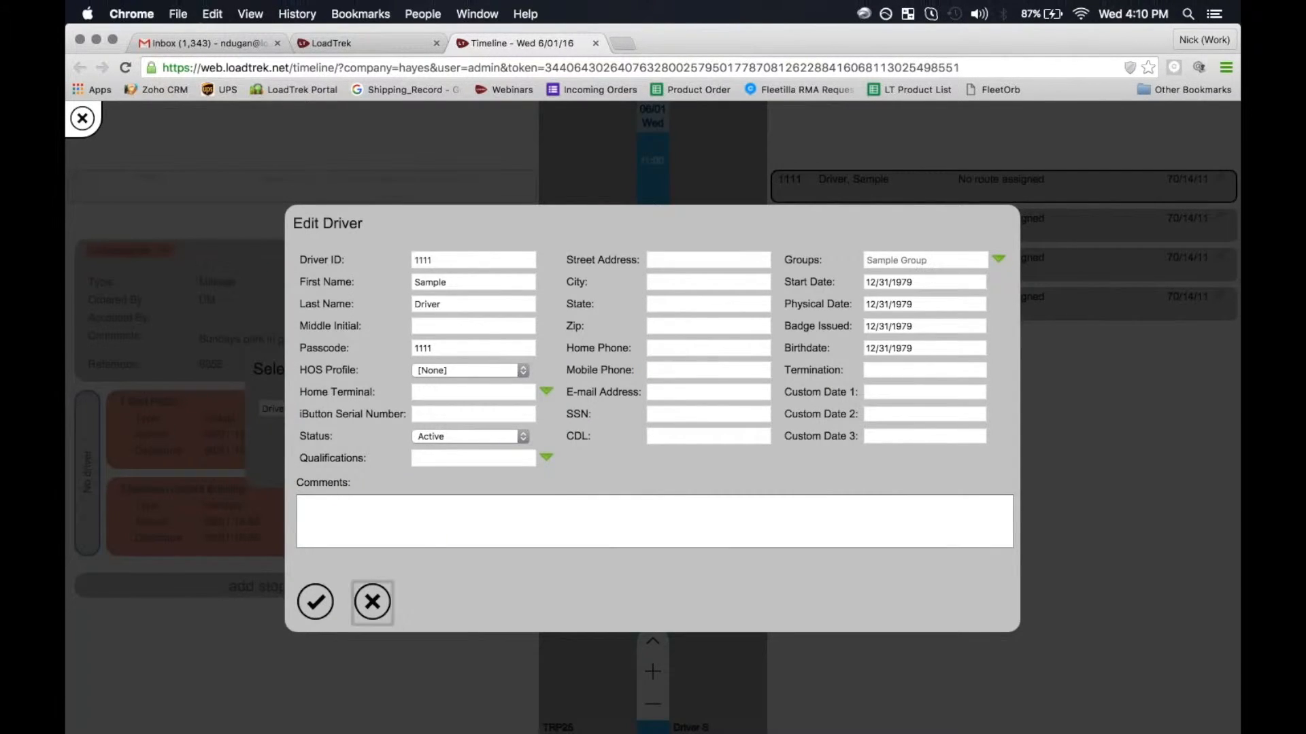
left_click(372, 601)
left_click(512, 406)
left_click(509, 250)
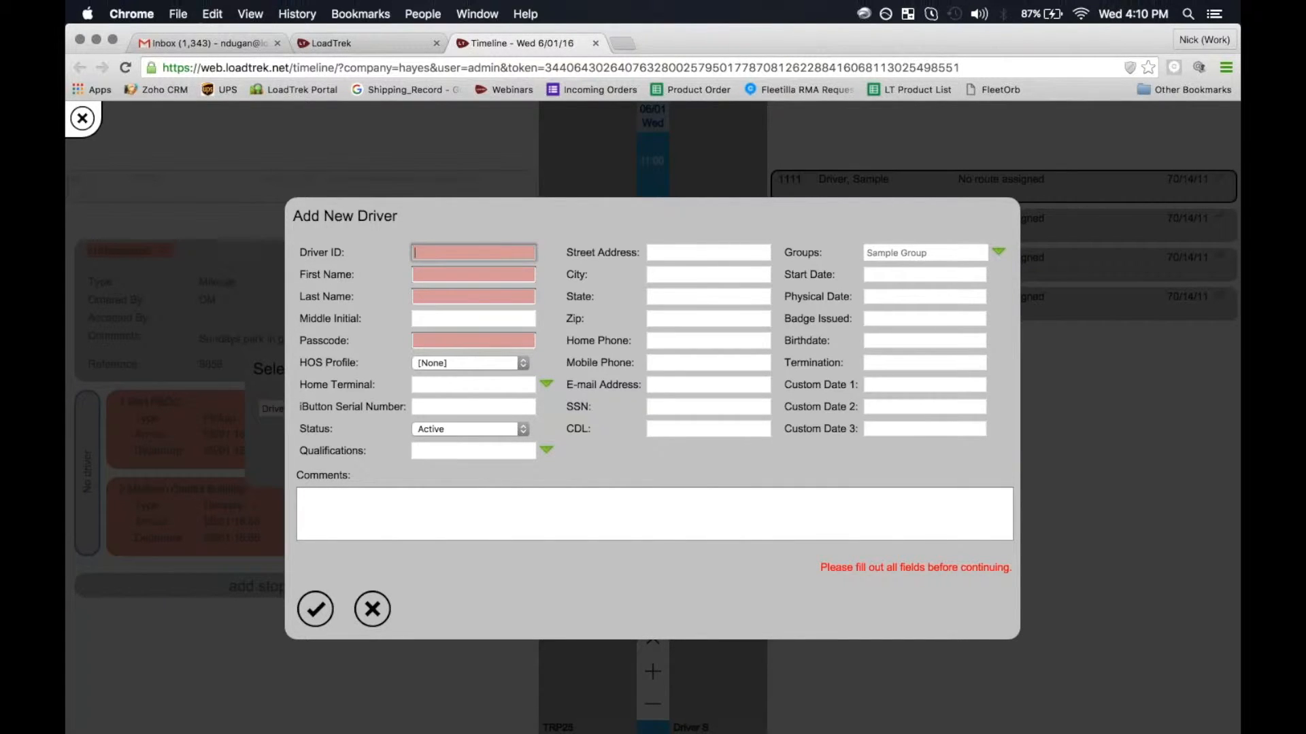
- Enter driver ID 685 and the driver's first and last name
type("0")
key("BackSpace")
type("685")
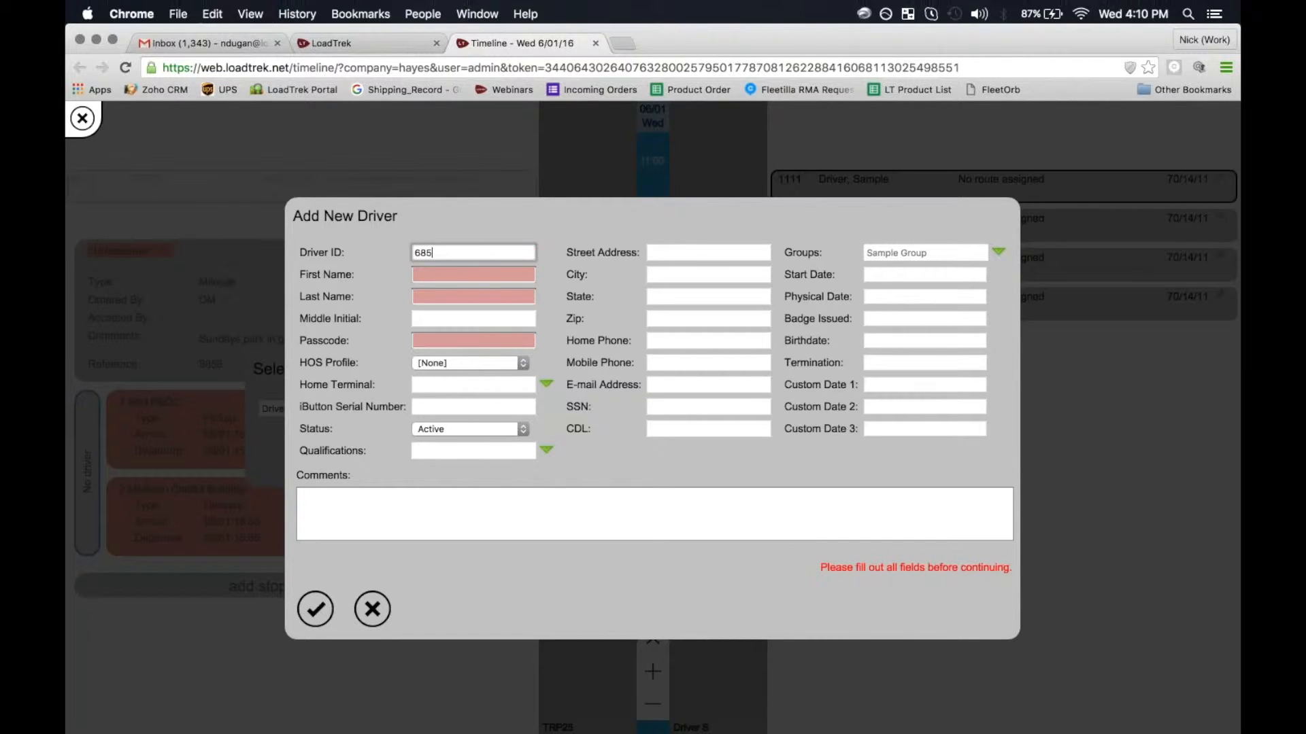
key("Tab")
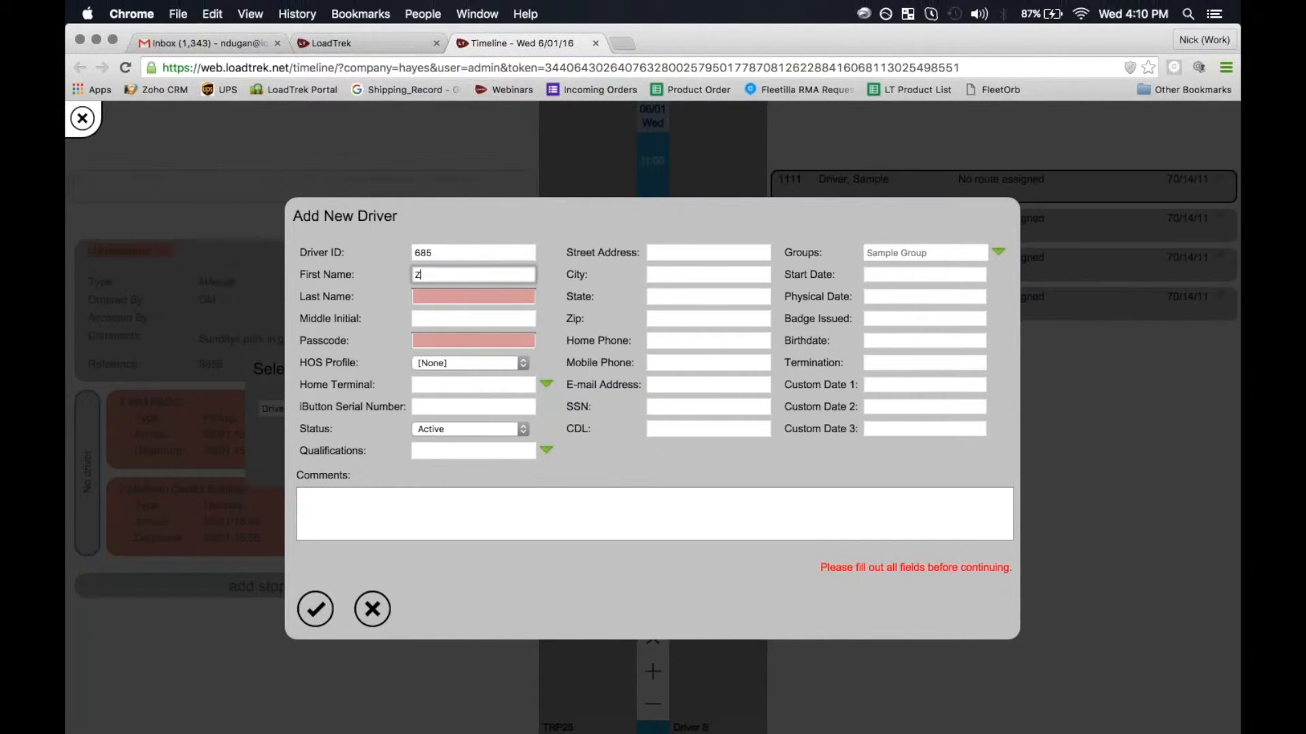
key("Tab")
- Enter the driver's passcode, clearing and retyping it
key("Tab")
key("Tab")
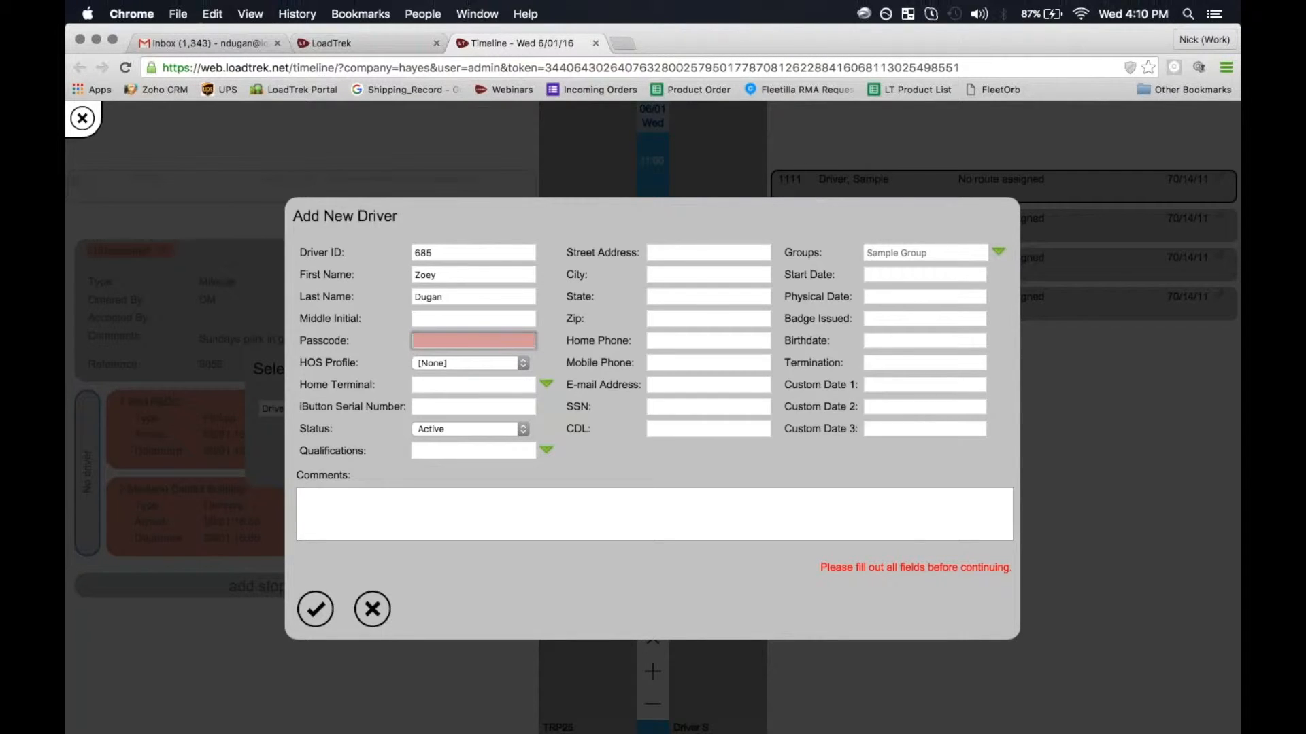
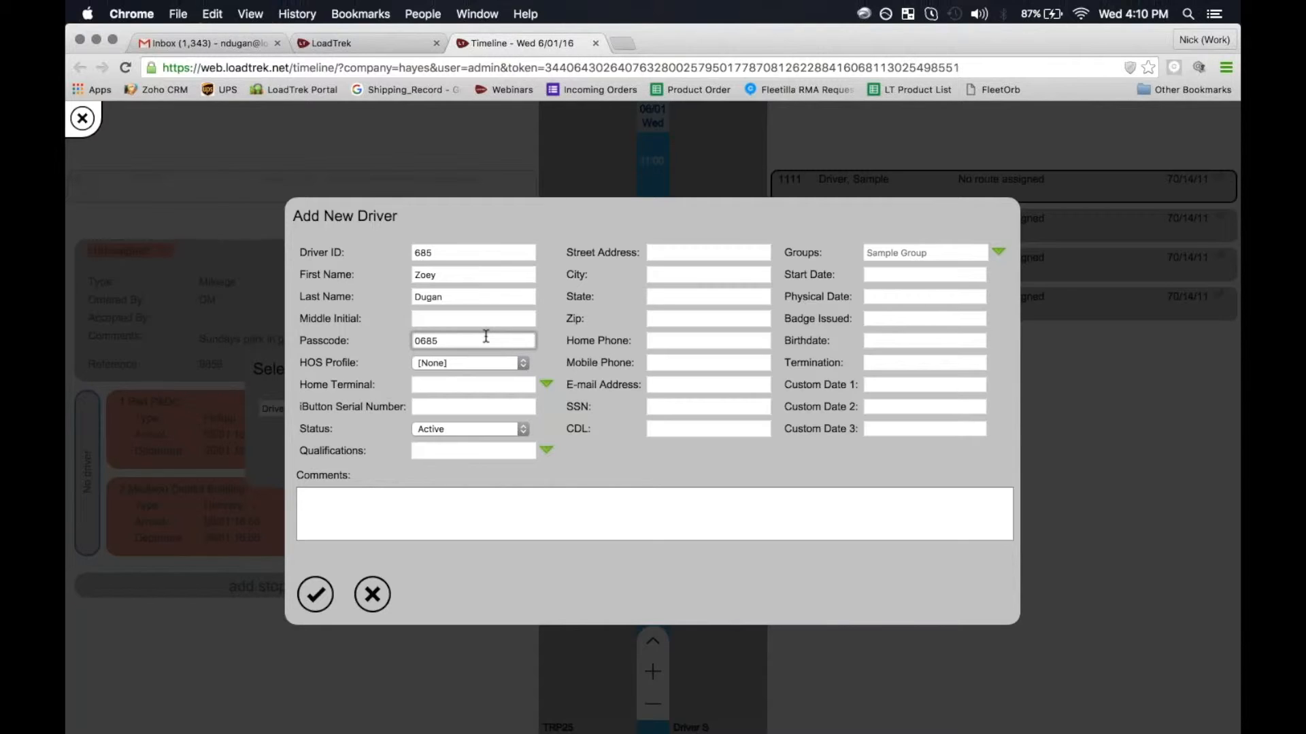
key("BackSpace")
key("BackSpace")
key("BackSpace")
key("BackSpace")
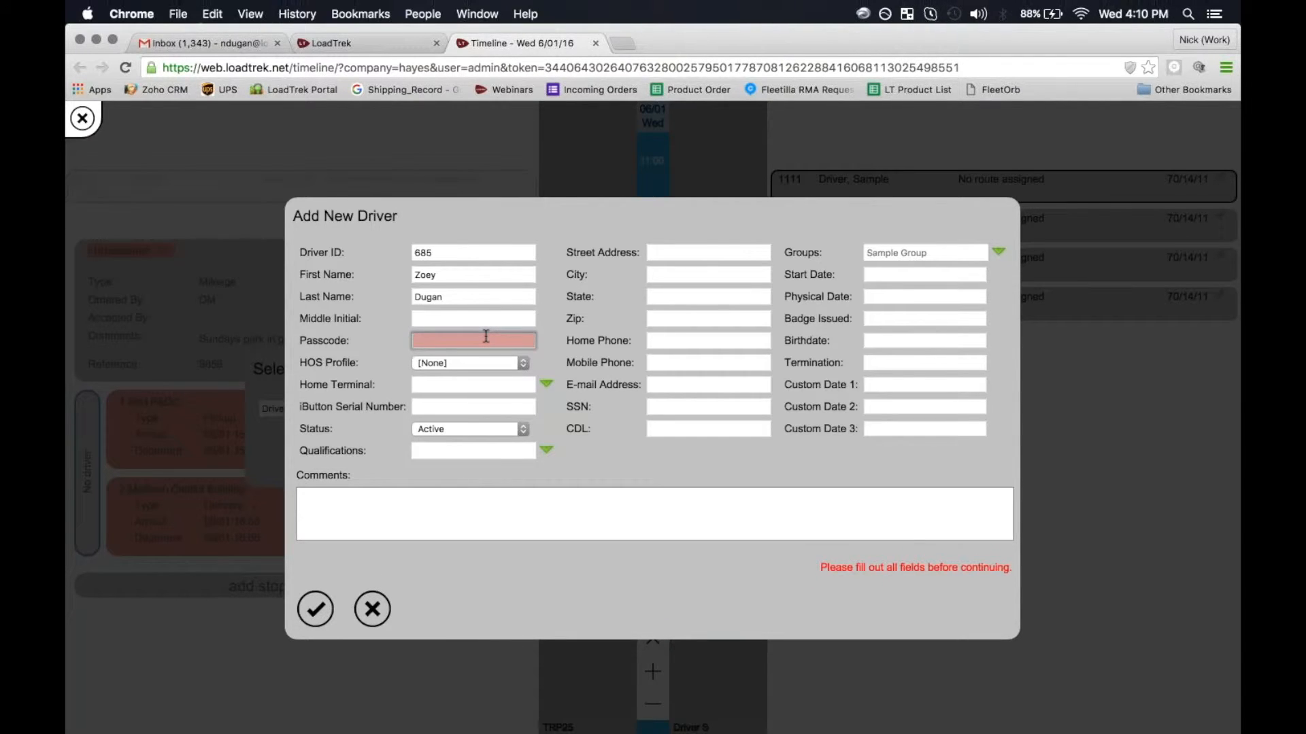
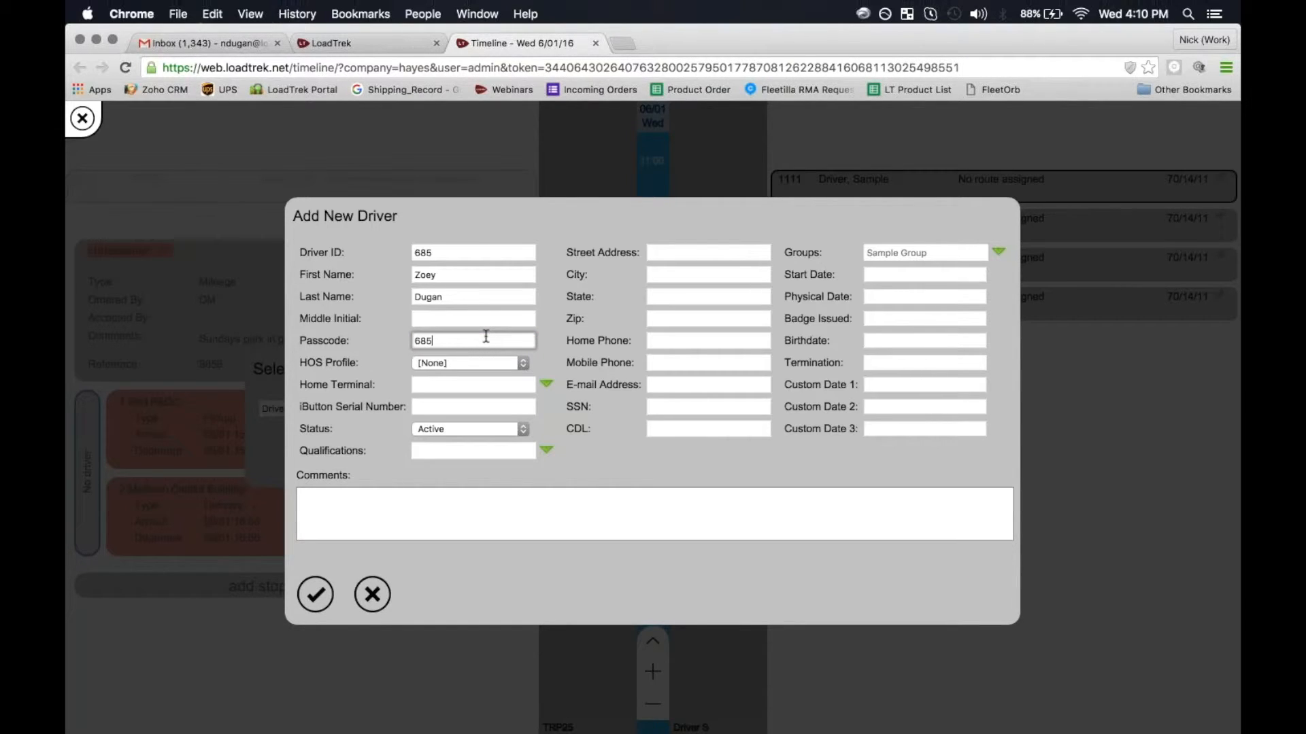
- Set the new driver's HOS profile to US Federal and confirm the group is Sample Group
left_click(491, 370)
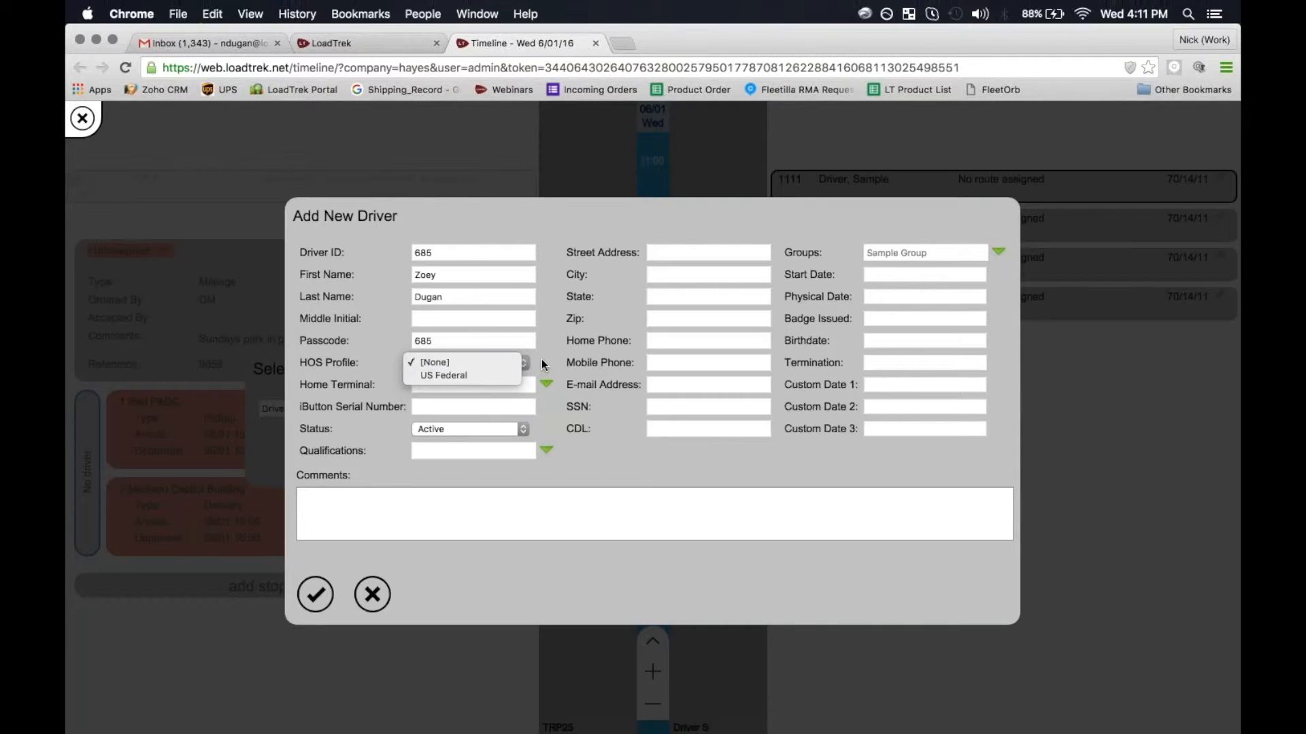
left_click(509, 366)
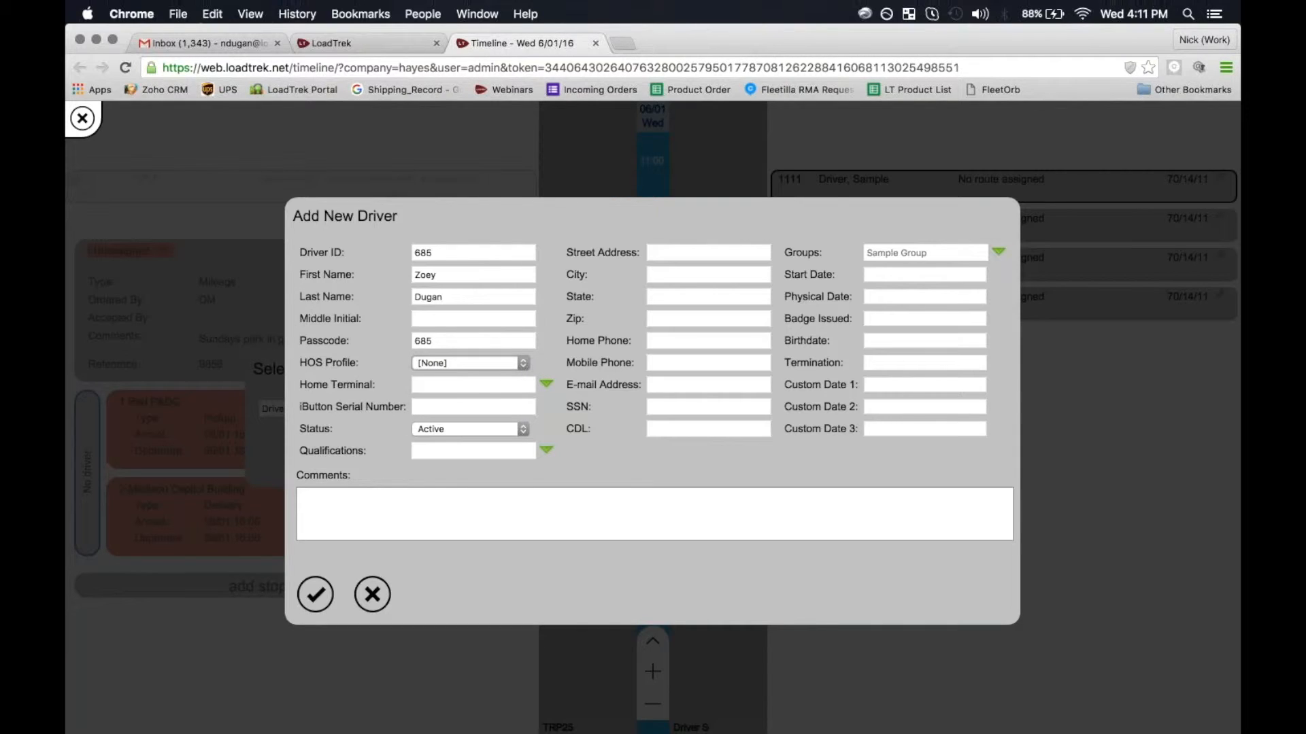
left_click(501, 361)
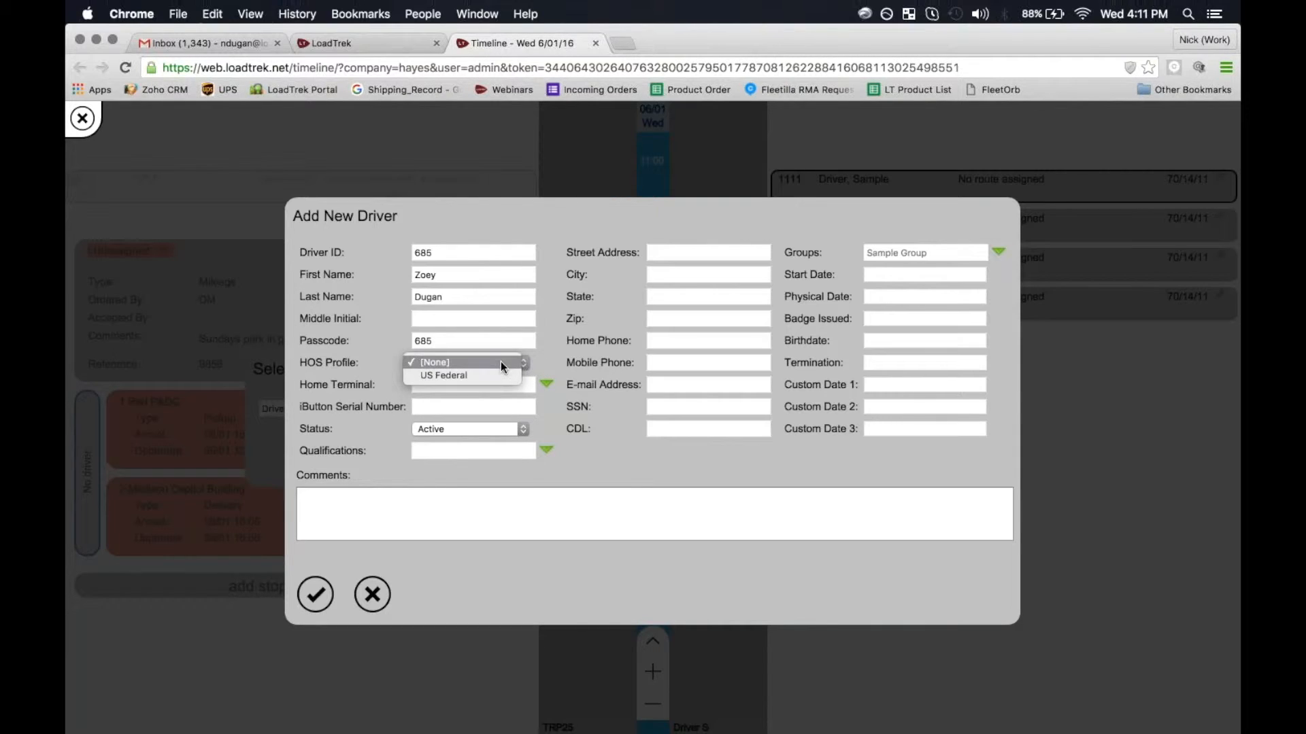
left_click(480, 374)
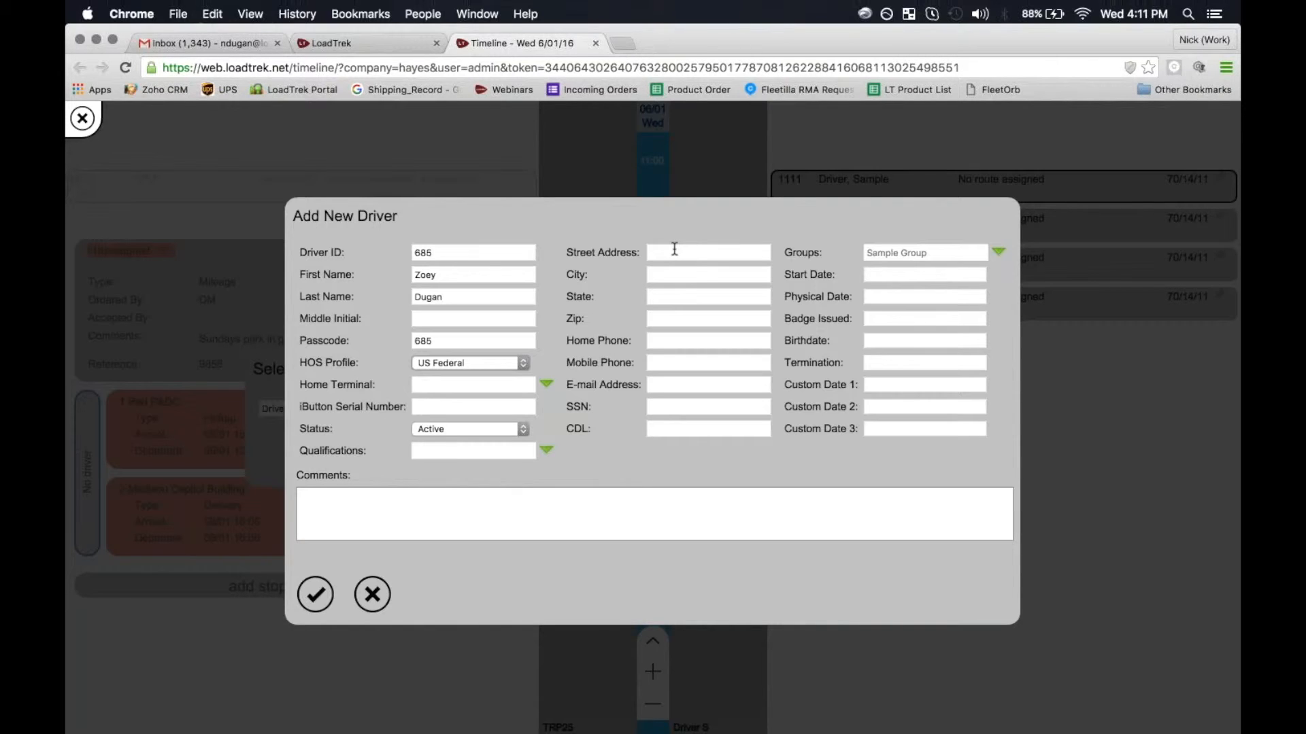
left_click(1000, 253)
- Save driver 685 and assign order TRP25 to them
left_click(315, 594)
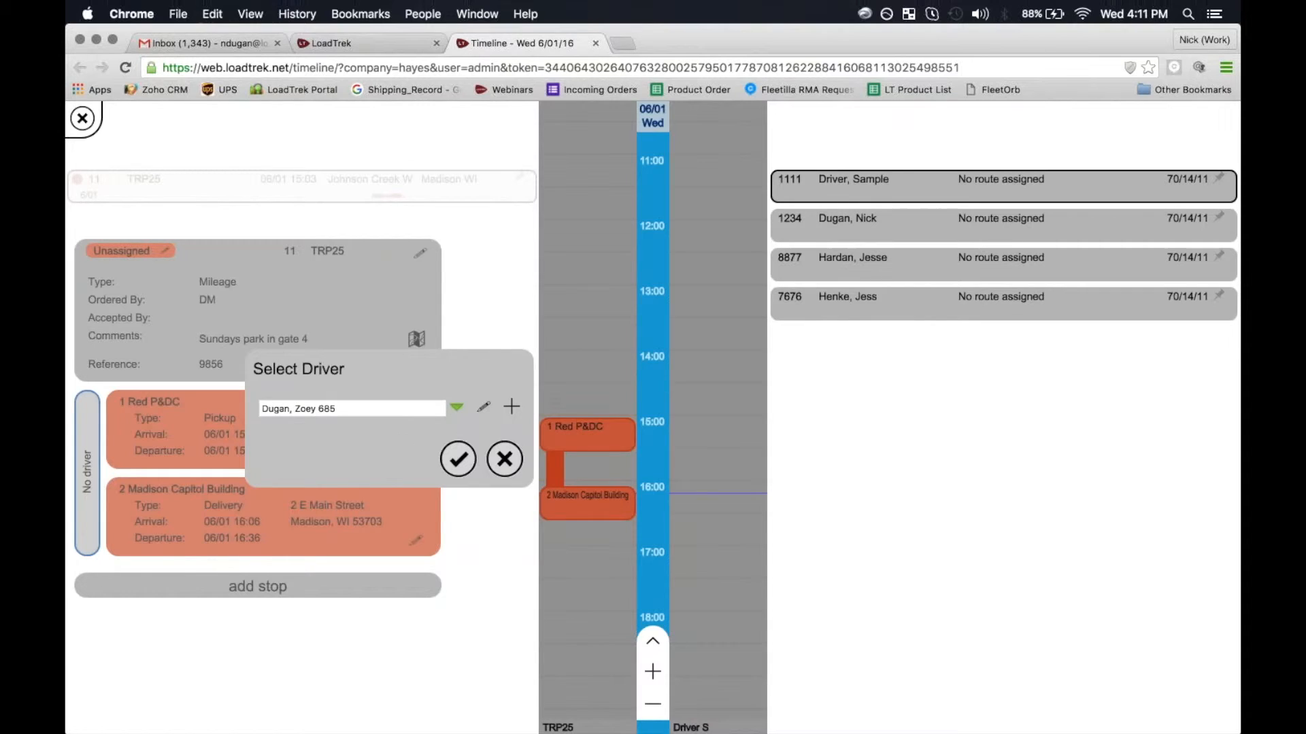
left_click(457, 408)
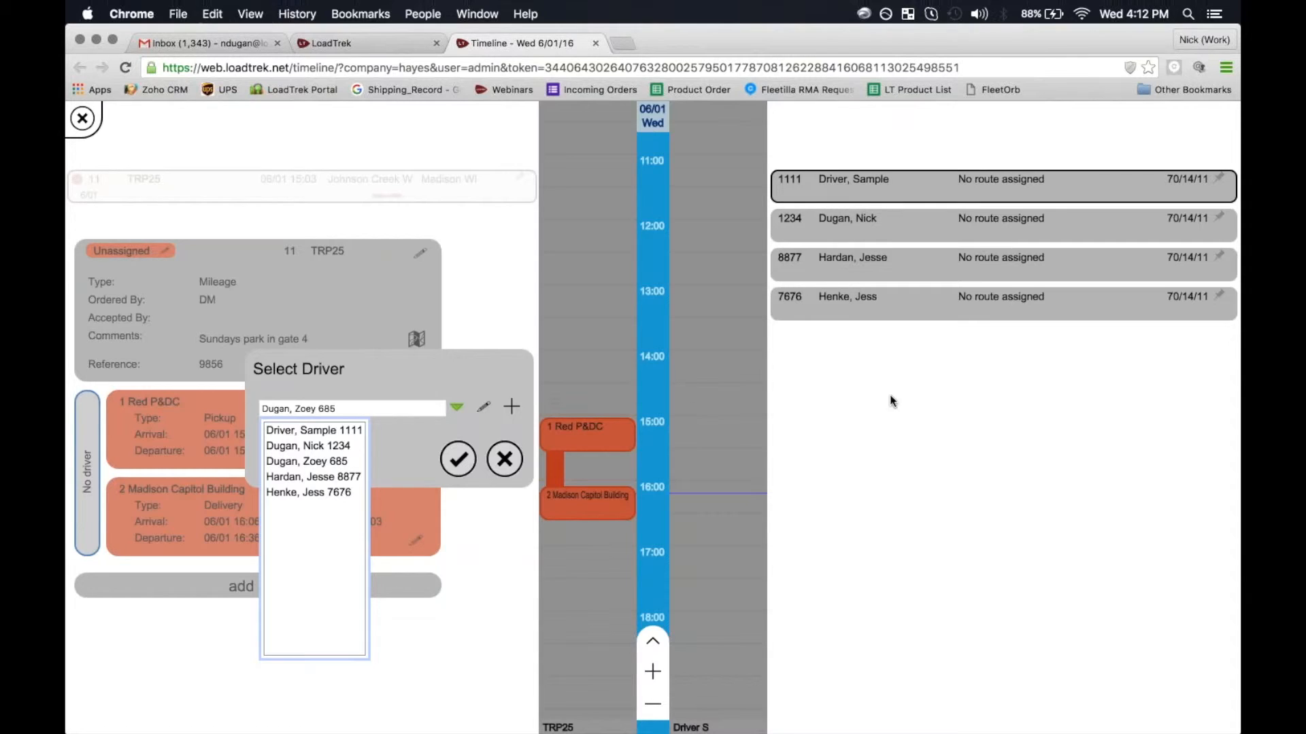
left_click(294, 460)
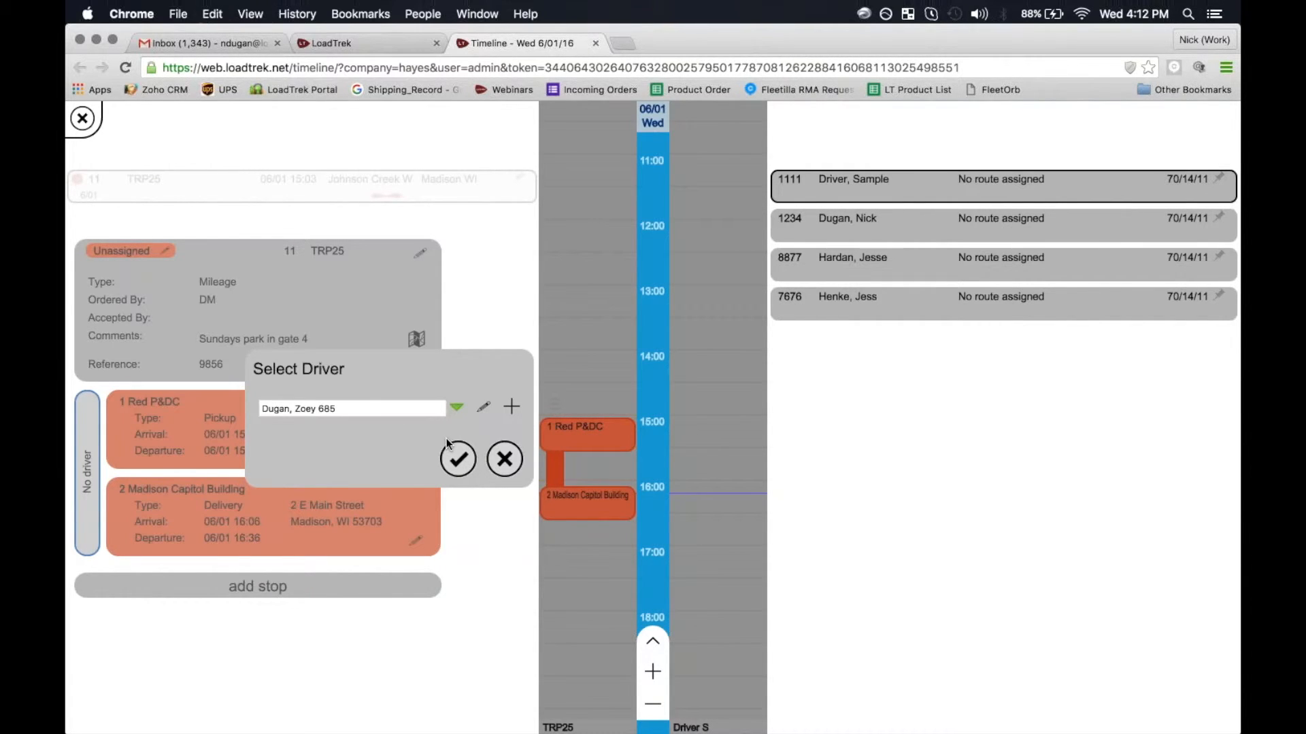
left_click(458, 459)
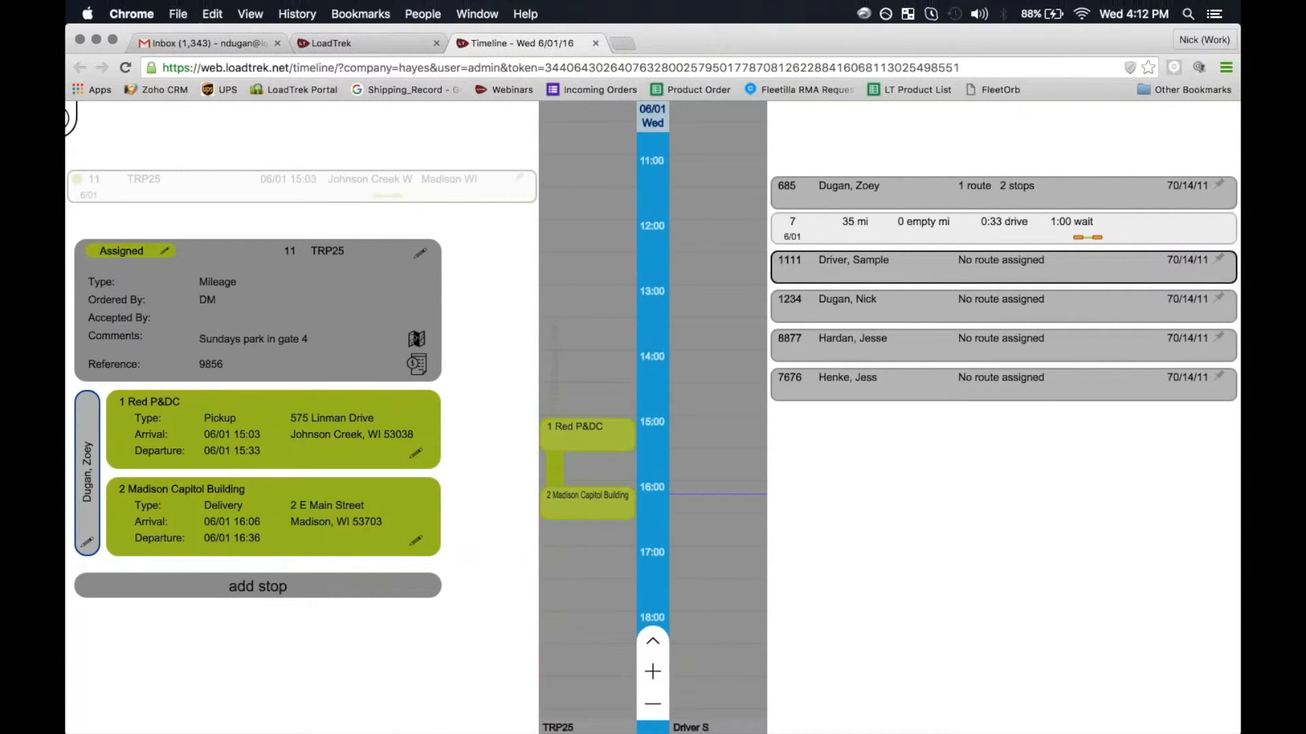
left_click(150, 253)
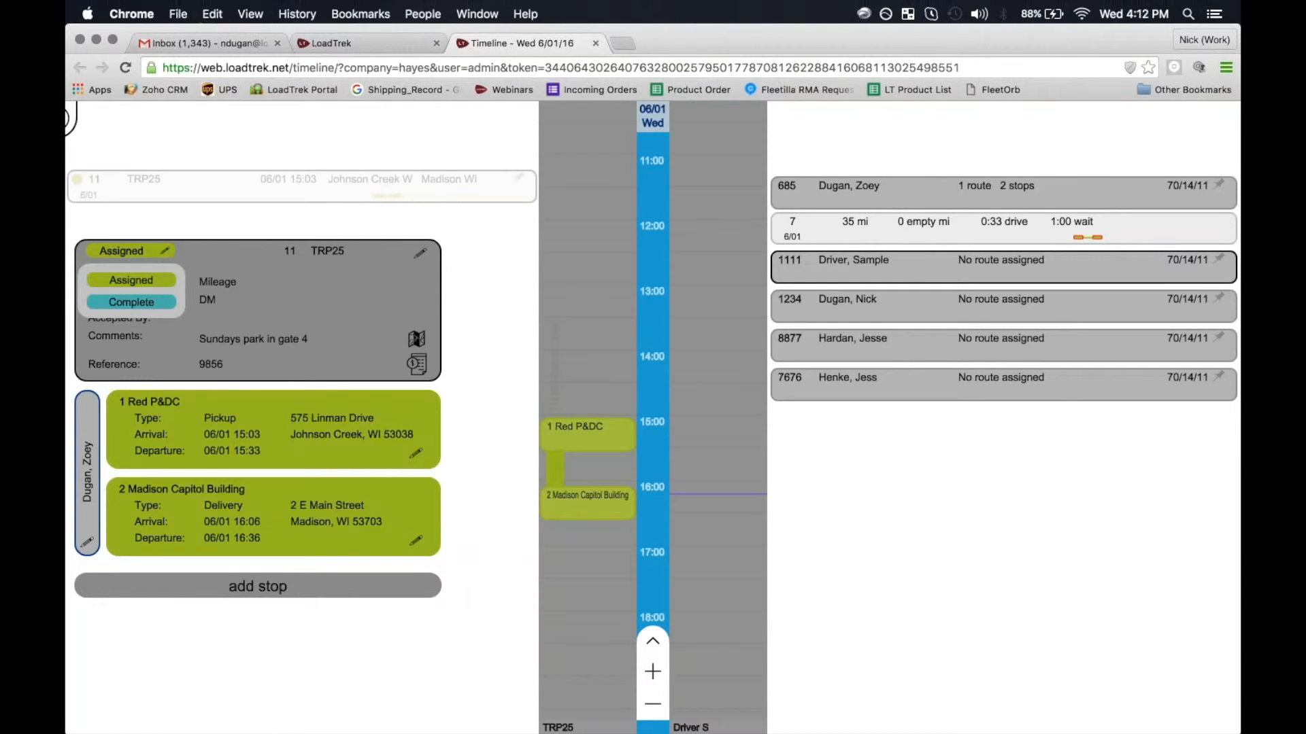
left_click(349, 303)
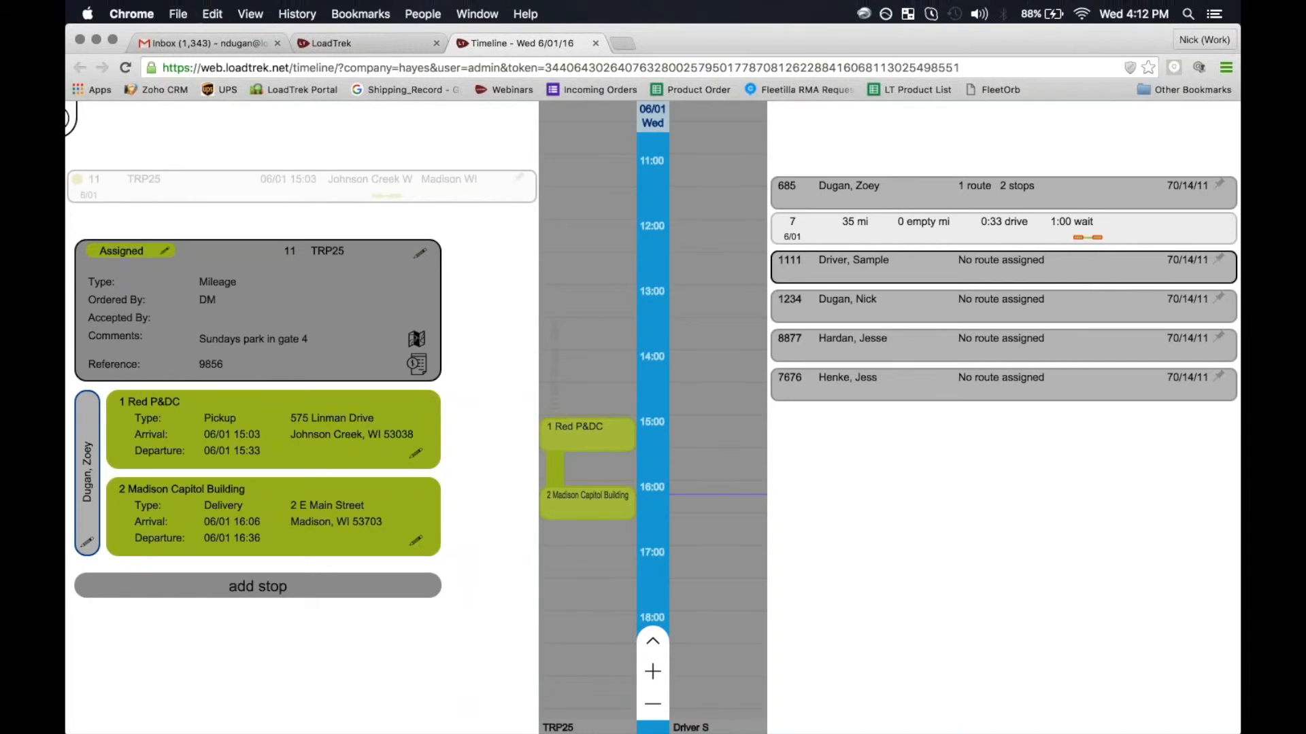
- Reopen TRP25's order details and route card, then open Select Driver from the driver bar
left_click(252, 255)
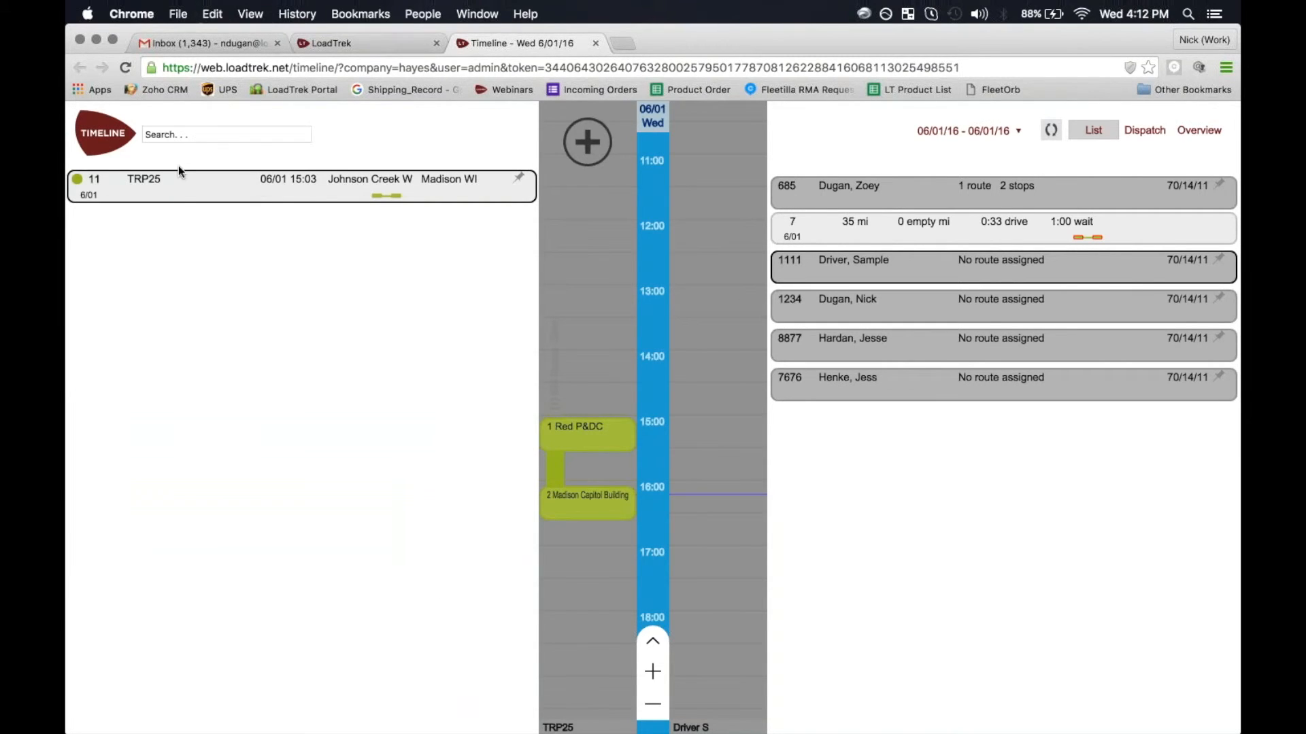
left_click(180, 192)
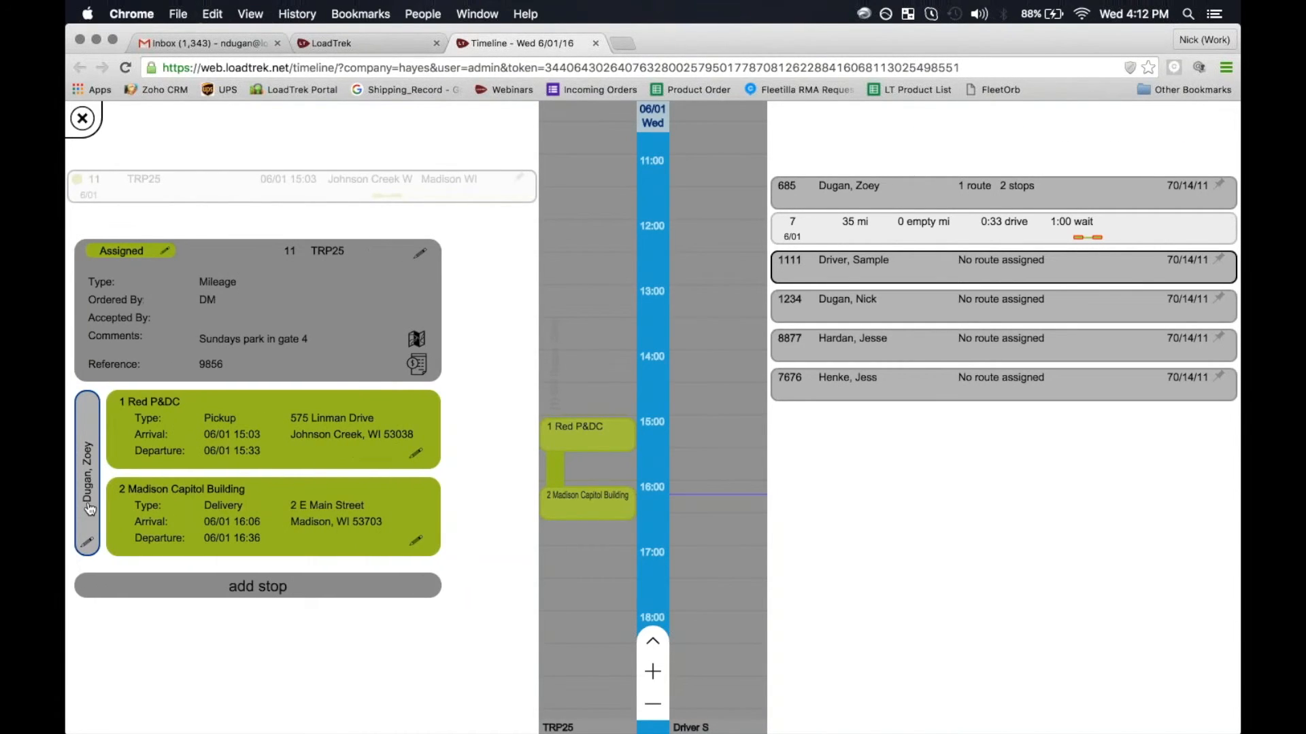
left_click(89, 521)
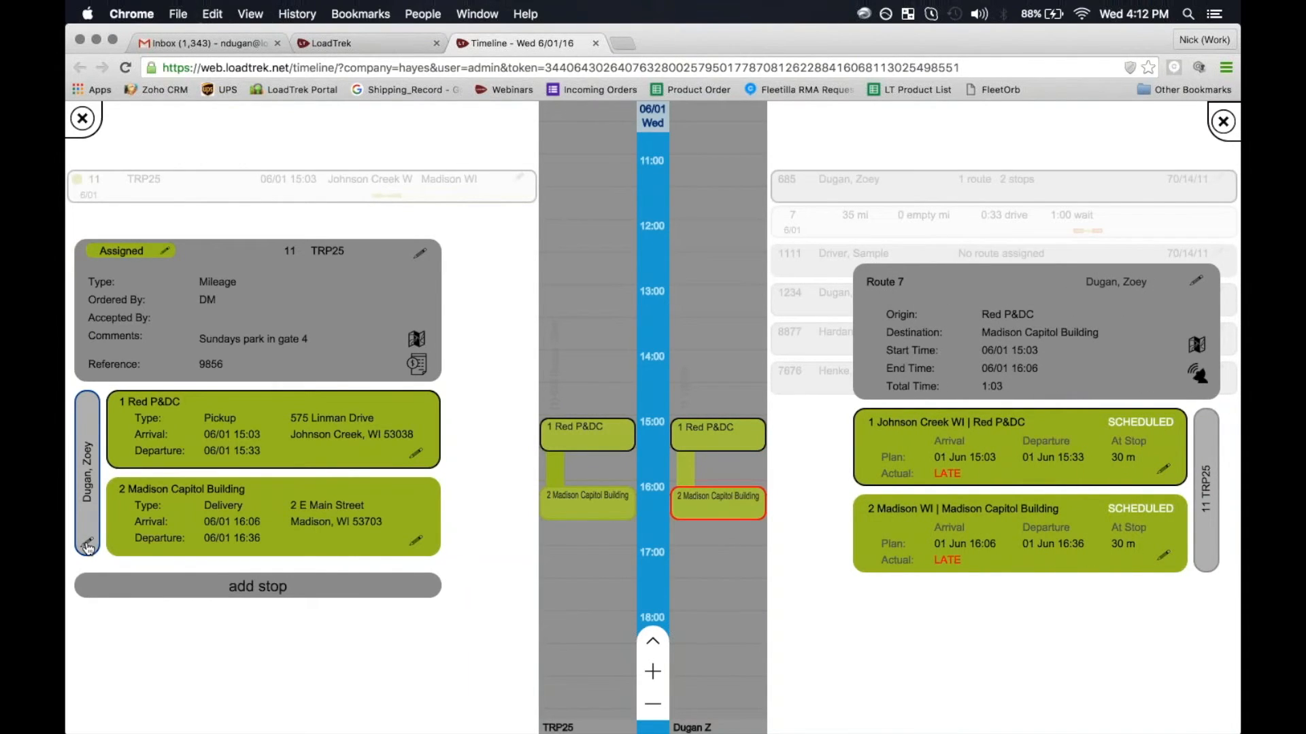
left_click(87, 544)
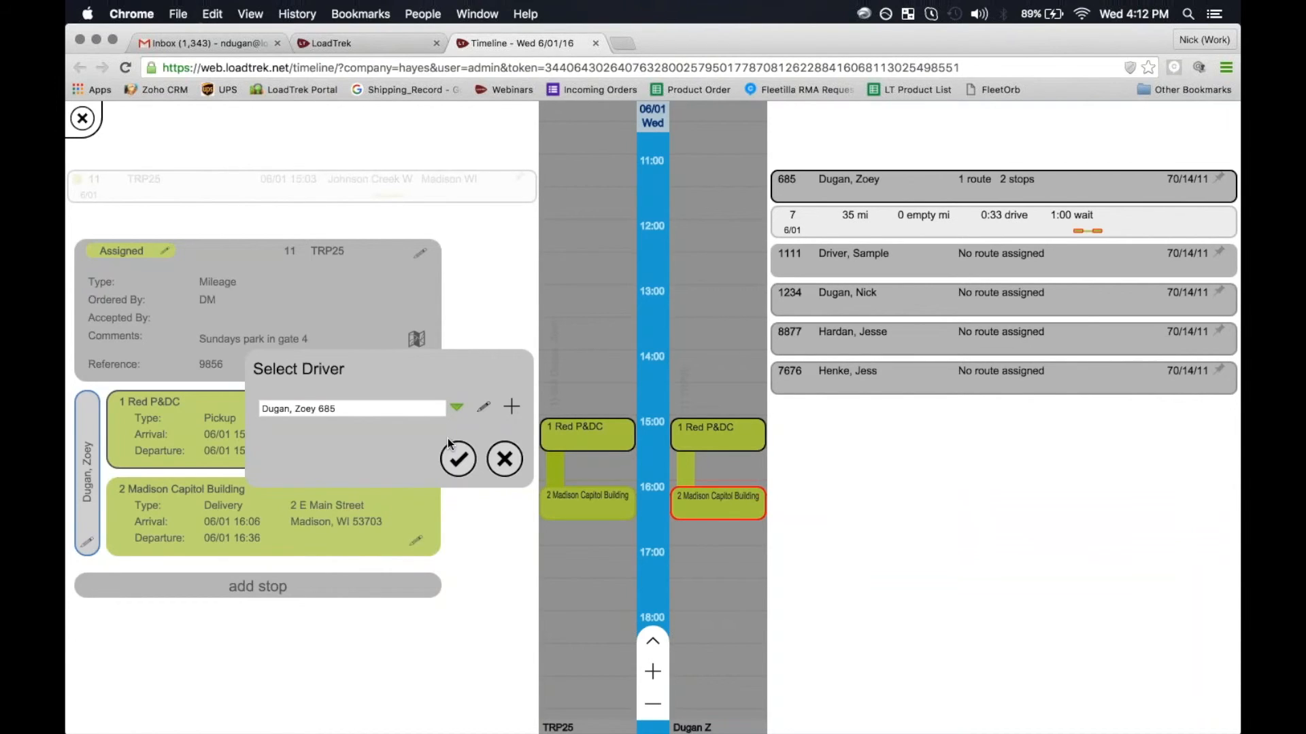
- Reassign order TRP25 to driver 7676 and save the assignment
left_click(456, 408)
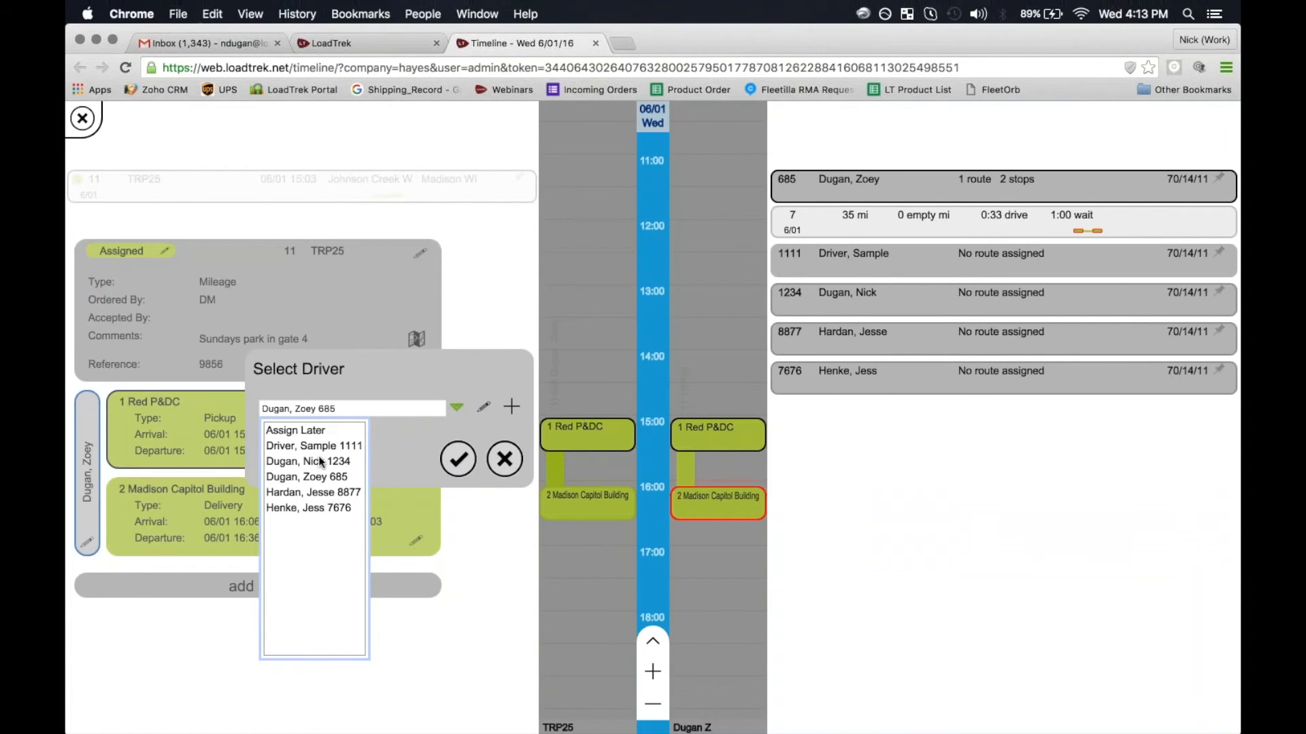
left_click(316, 510)
left_click(457, 459)
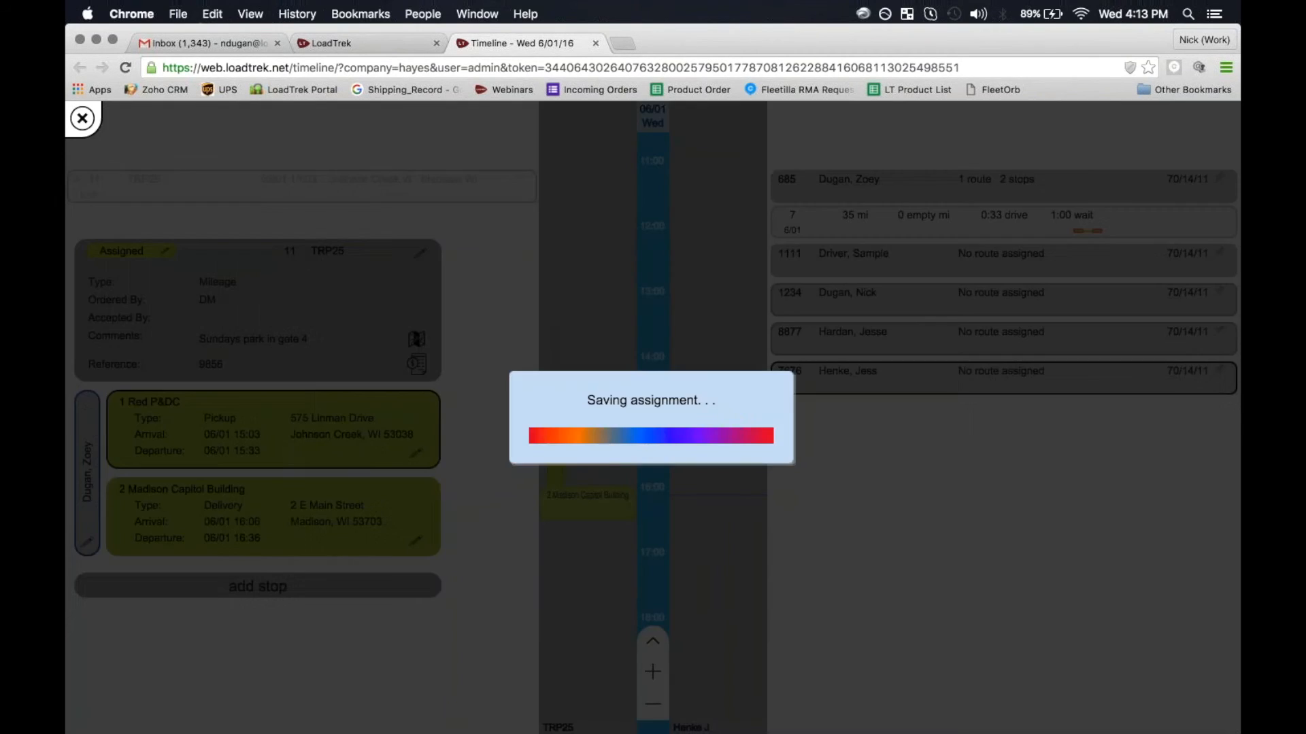